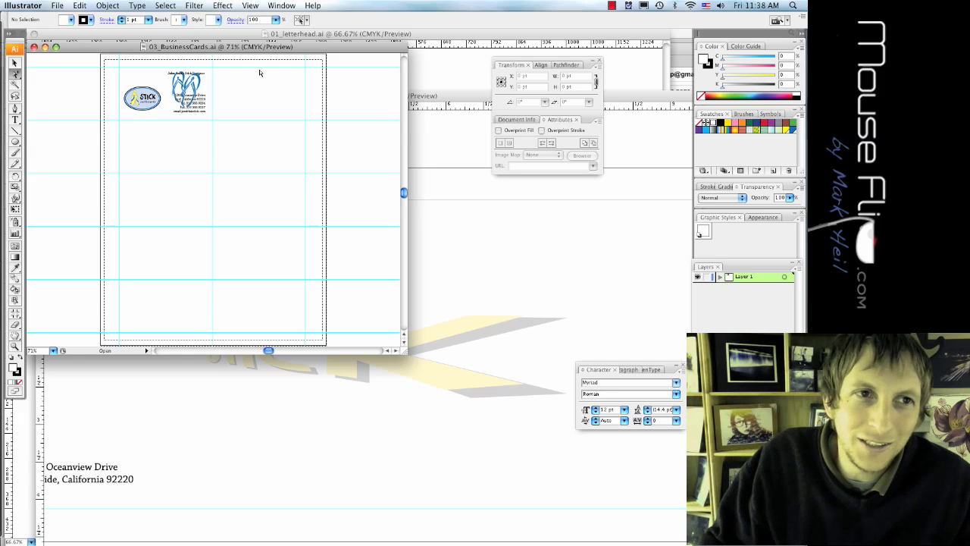
Step: Nudge the 03_BusinessCards.ai window and zoom it to fill the whole workspace
drag(256, 50, 265, 53)
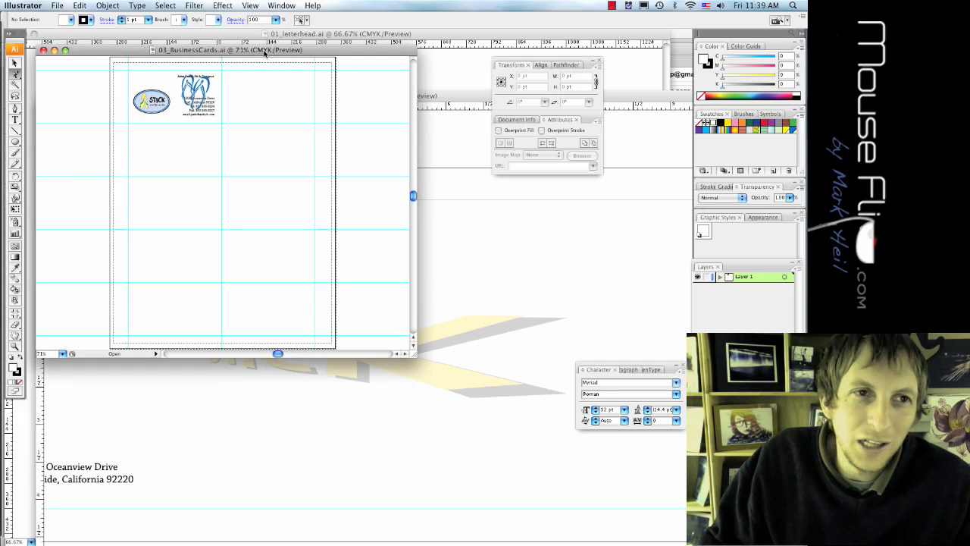
click(67, 51)
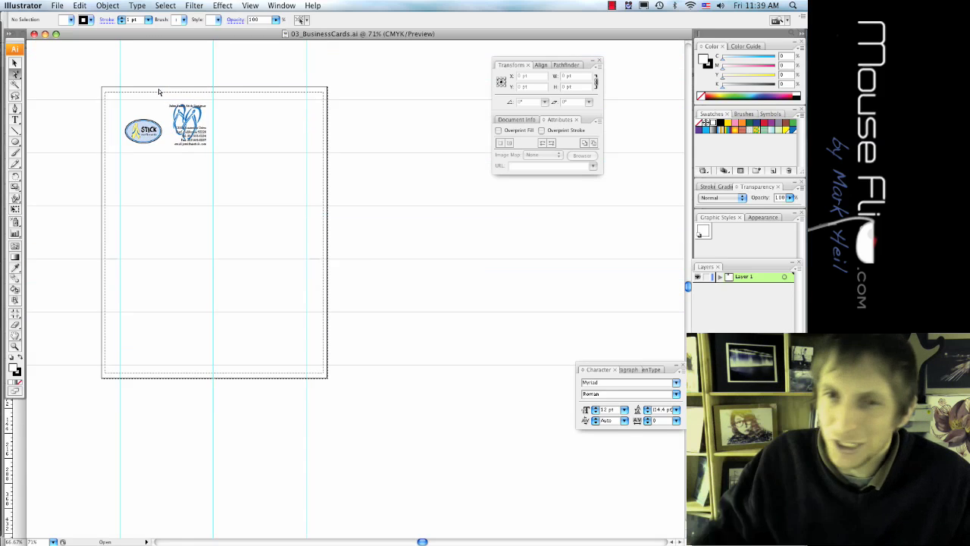
scroll(159, 93, left, 5)
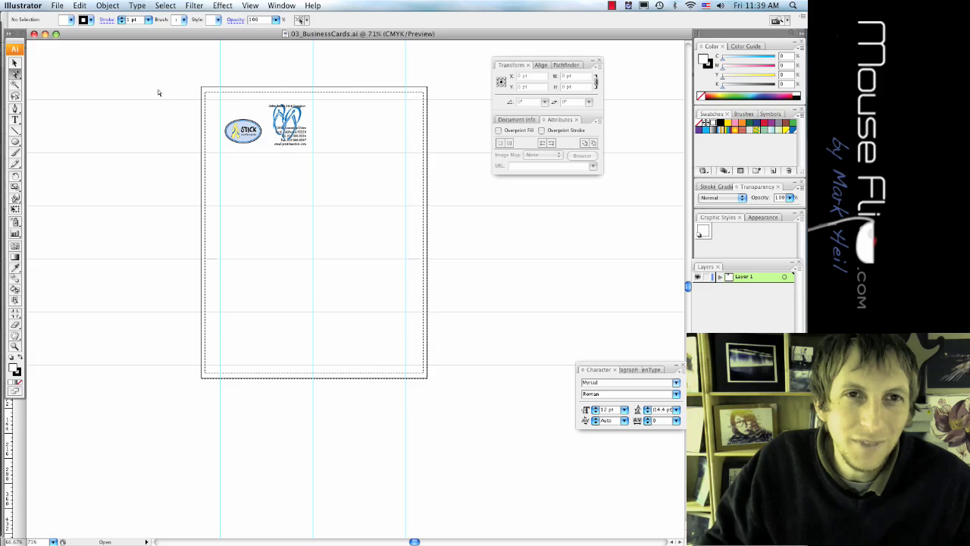
scroll(172, 91, up, 2)
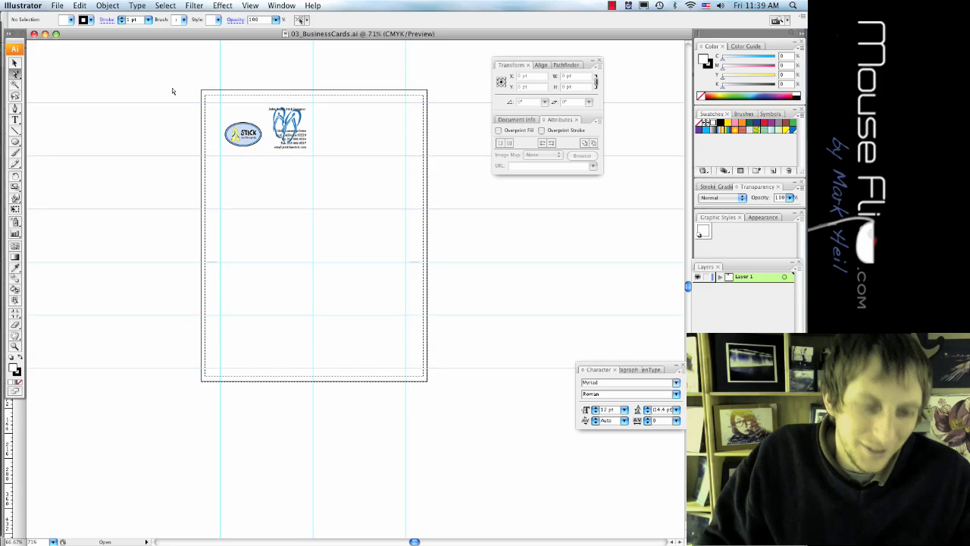
scroll(172, 91, up, 1)
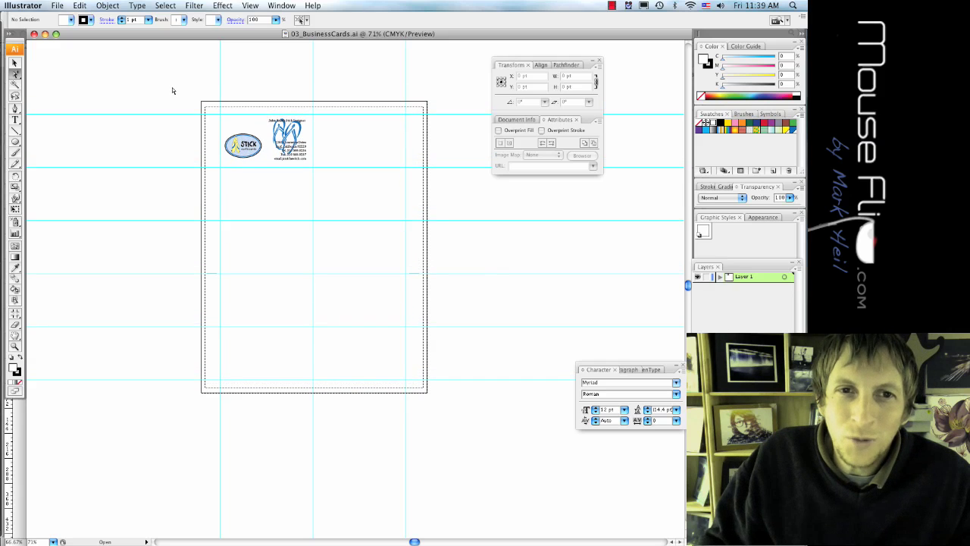
scroll(190, 102, up, 1)
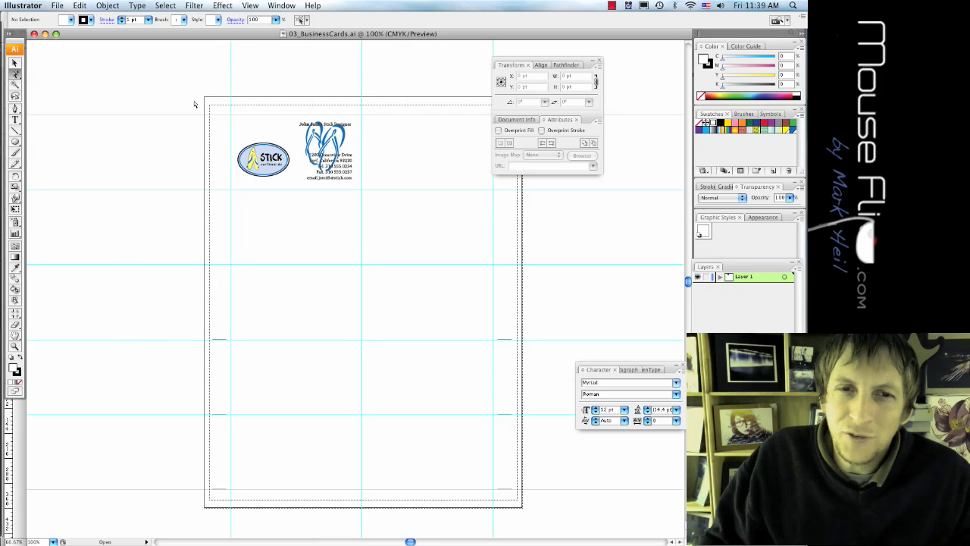
scroll(194, 104, up, 2)
scroll(194, 103, down, 1)
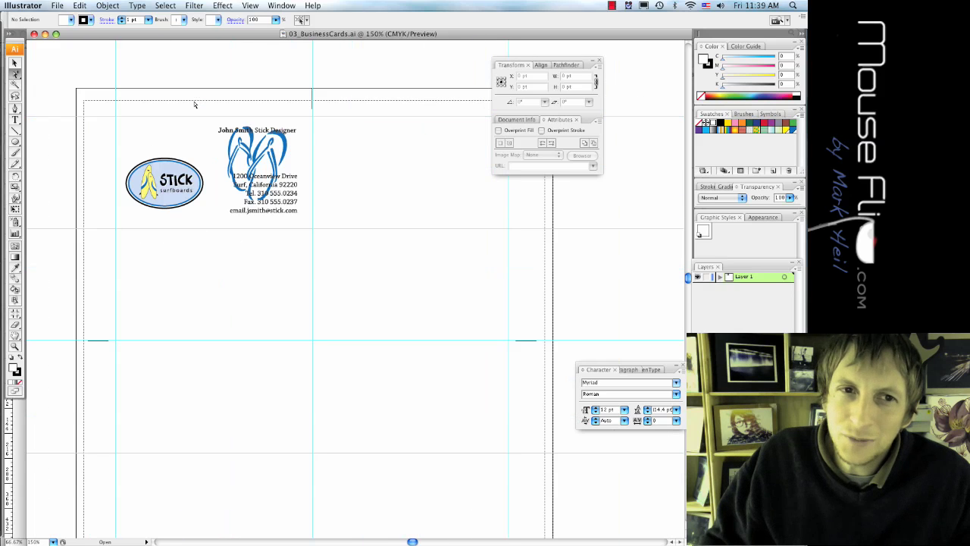
scroll(191, 107, down, 2)
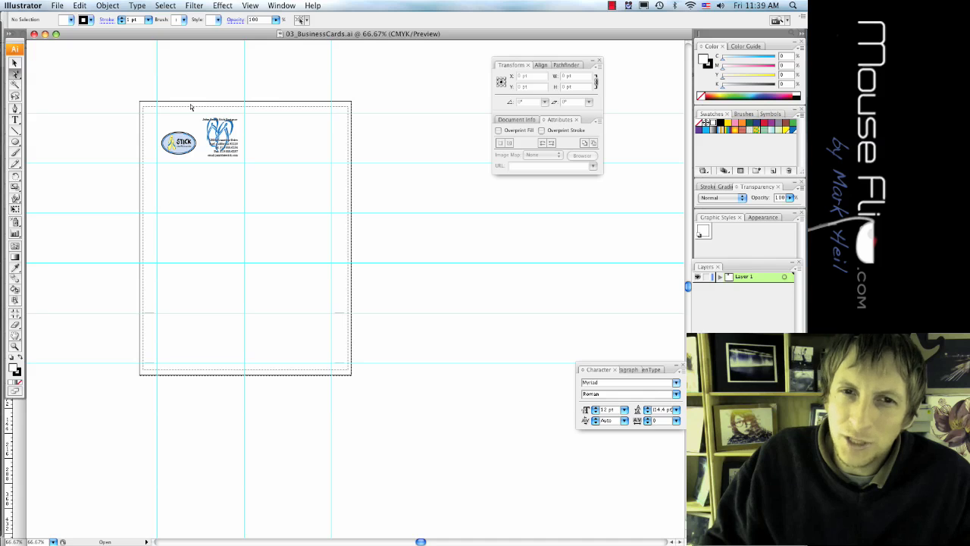
scroll(191, 107, up, 3)
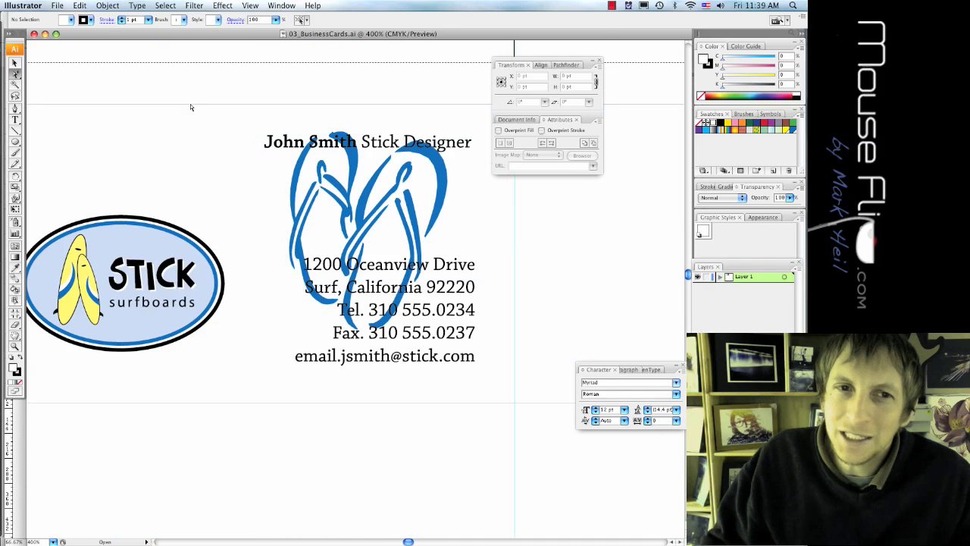
scroll(191, 105, down, 2)
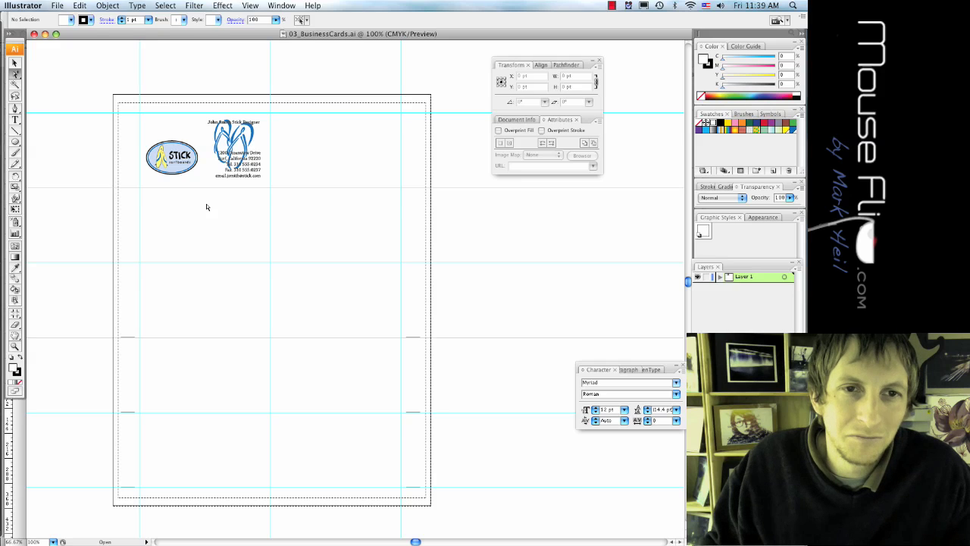
Step: Select the entire blue flip-flop artwork as a group and switch to Free Transform
click(221, 141)
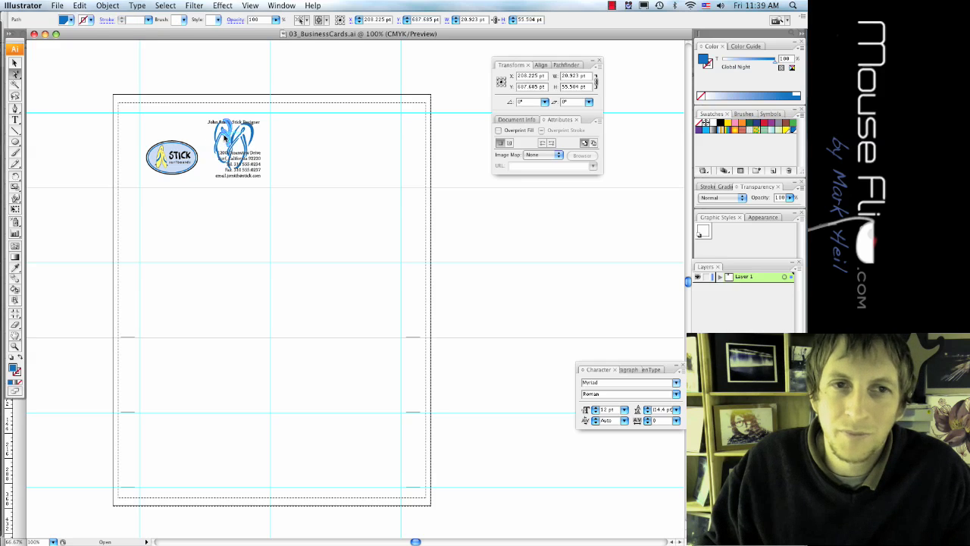
click(16, 65)
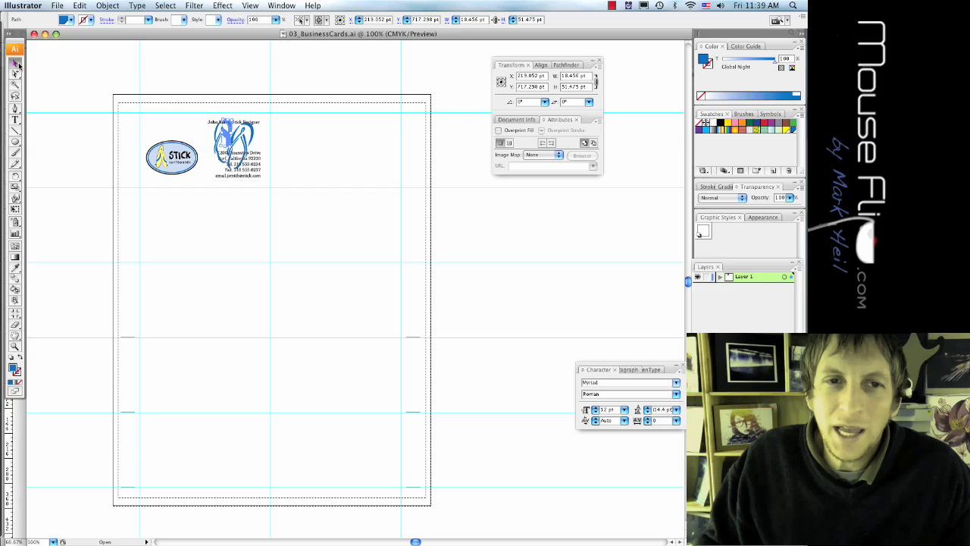
click(101, 112)
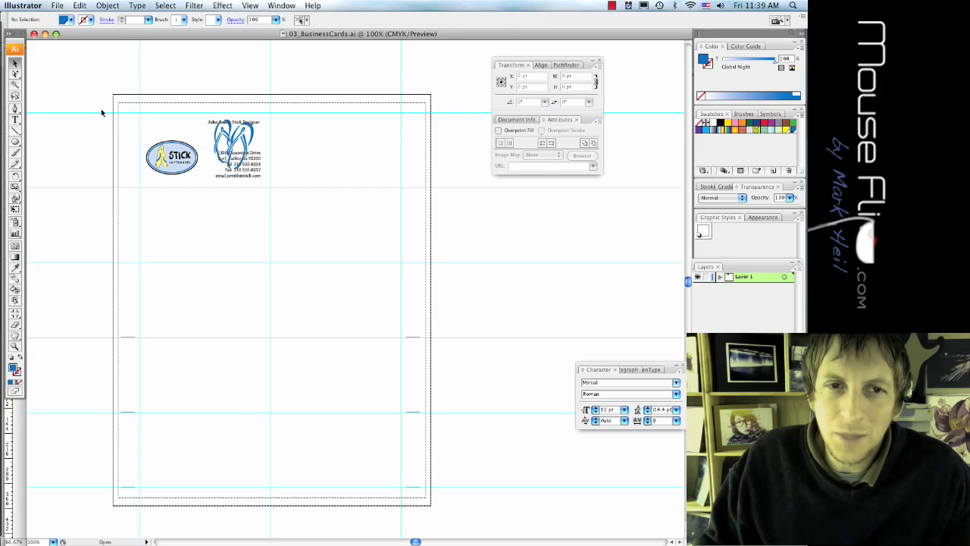
click(237, 140)
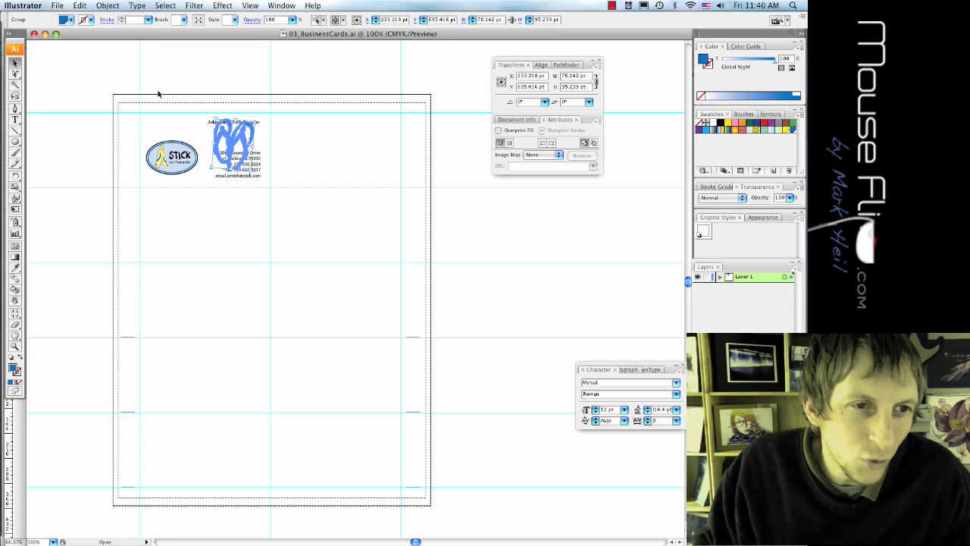
click(17, 210)
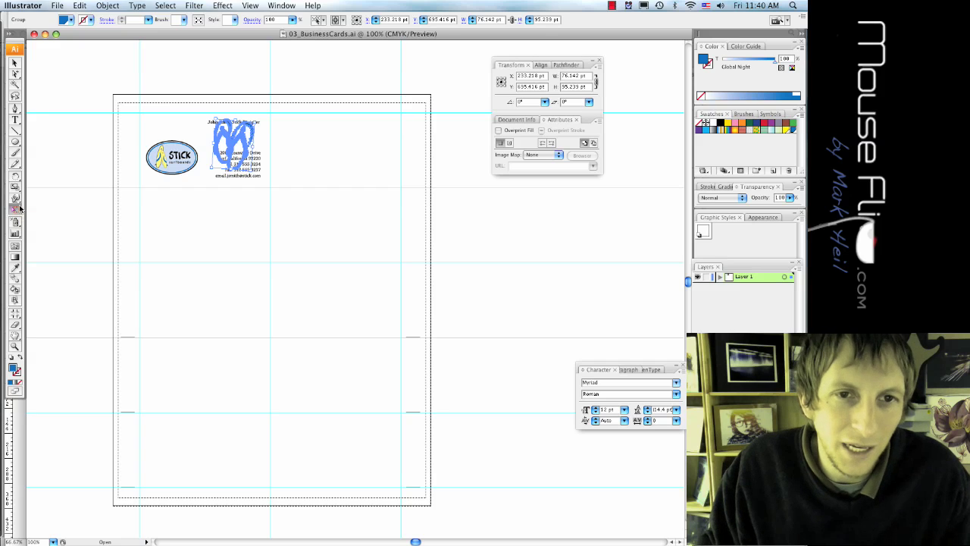
Step: Rotate and skew the flip-flop logo diagonally across the address text, refining it zoomed in
drag(102, 155, 258, 168)
key(super+equal)
key(super+equal)
key(super+equal)
key(super+equal)
key(super+equal)
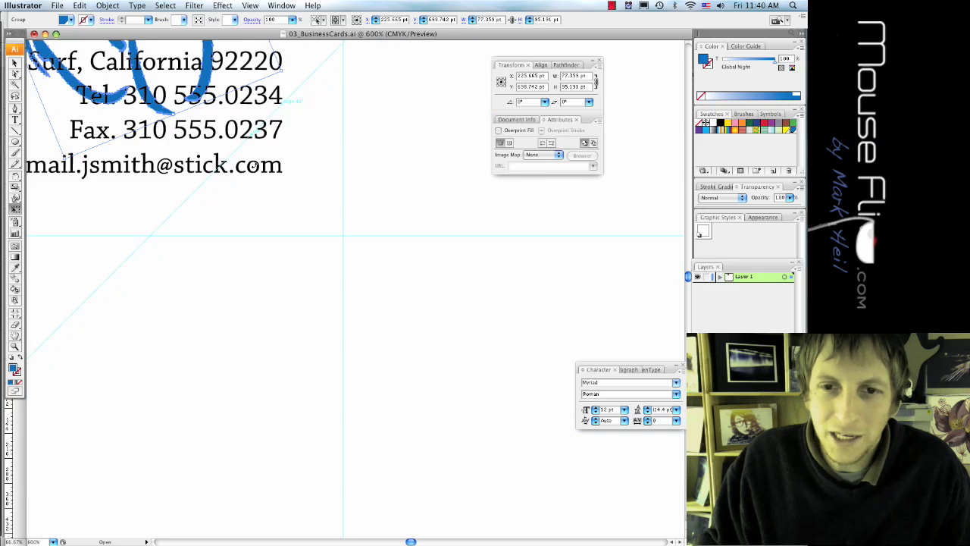
scroll(253, 162, left, 5)
scroll(253, 162, up, 8)
drag(439, 356, 460, 254)
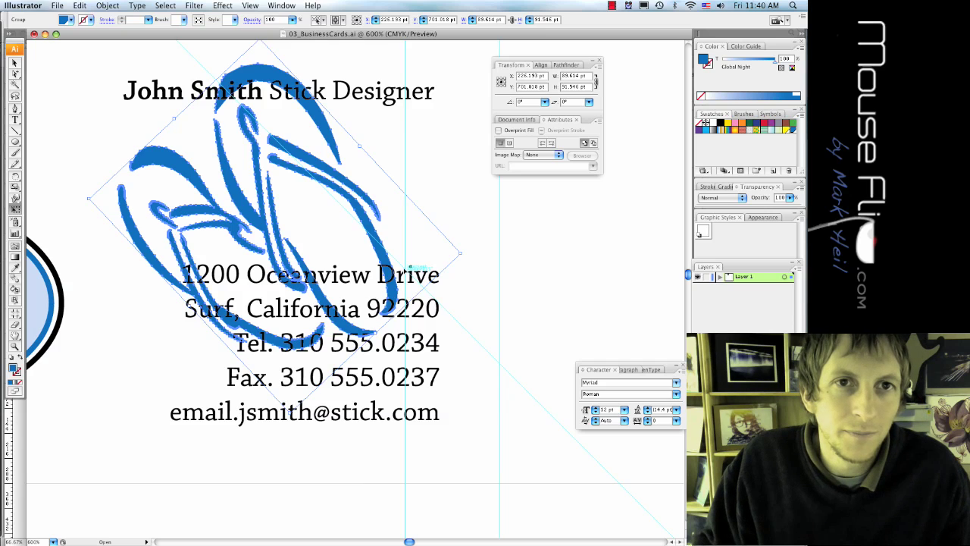
Step: Apply Filter > Distort > Free Distort, stretching the logo's top-right corner outward
click(223, 6)
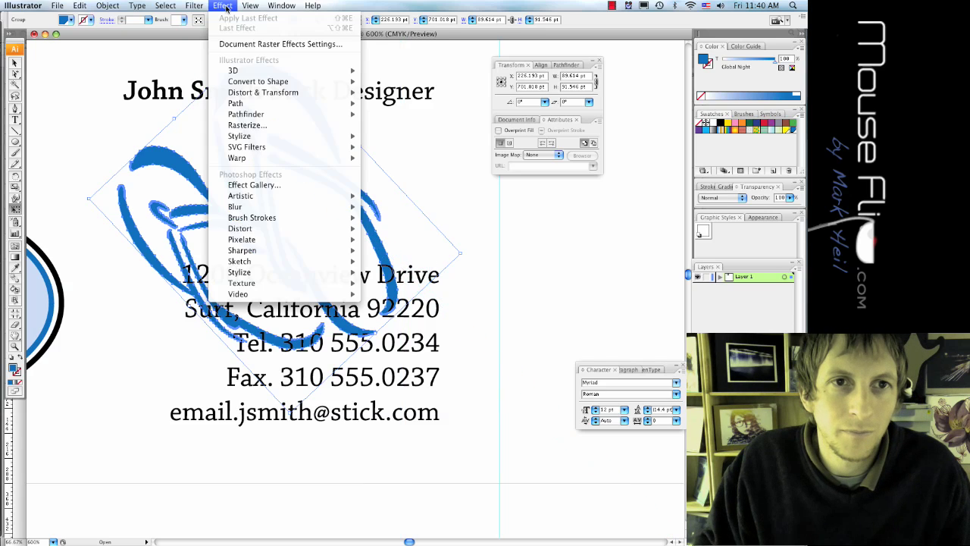
mouse_move(194, 6)
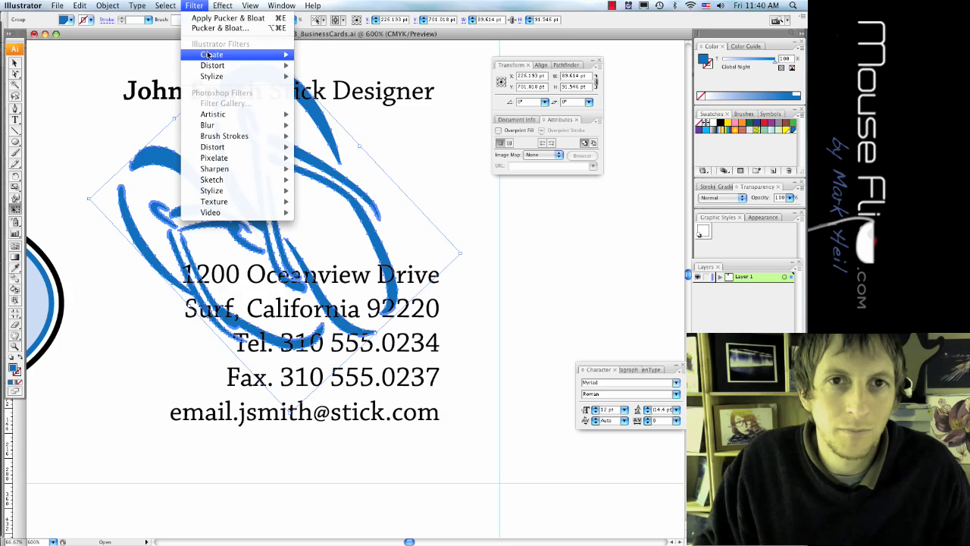
mouse_move(216, 72)
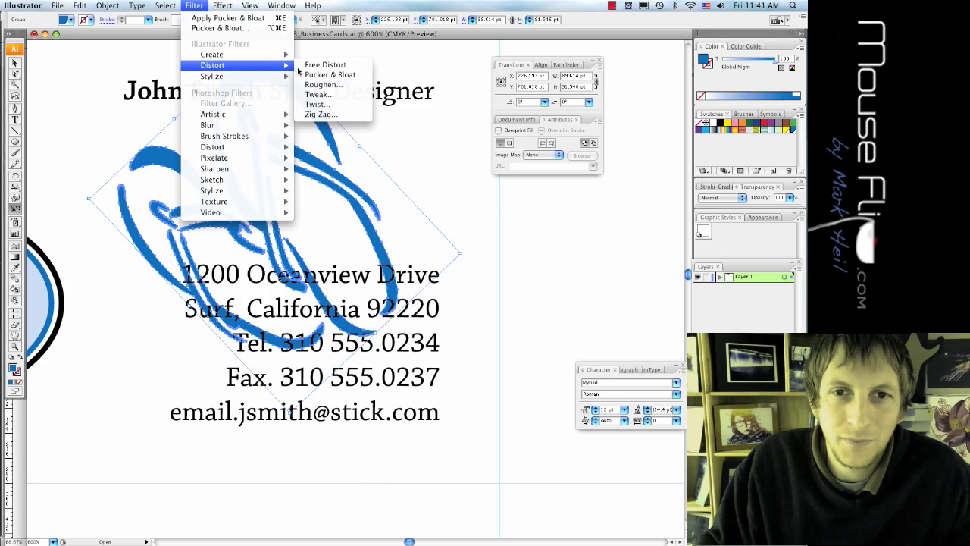
click(325, 65)
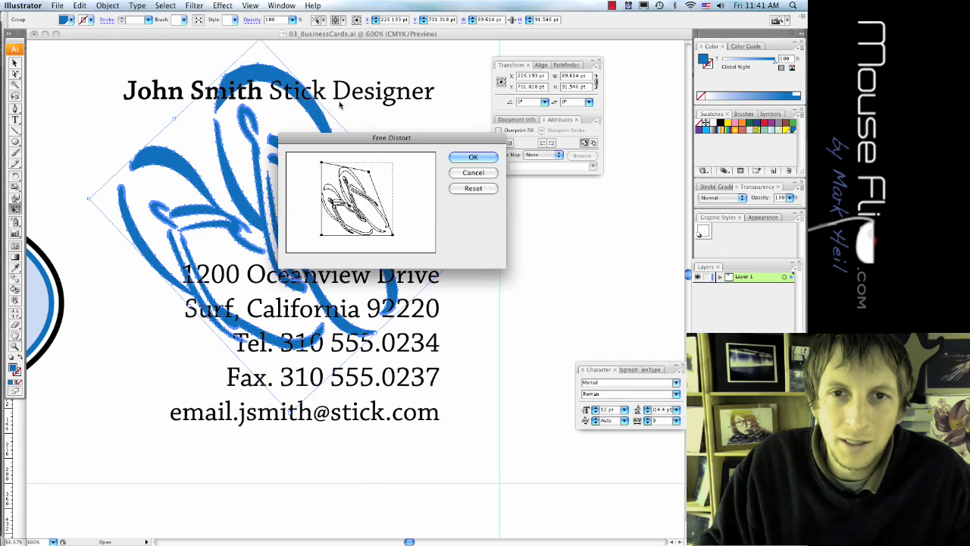
mouse_move(369, 171)
mouse_down()
mouse_move(394, 163)
mouse_move(365, 182)
mouse_move(422, 155)
mouse_move(364, 169)
mouse_move(370, 181)
mouse_up()
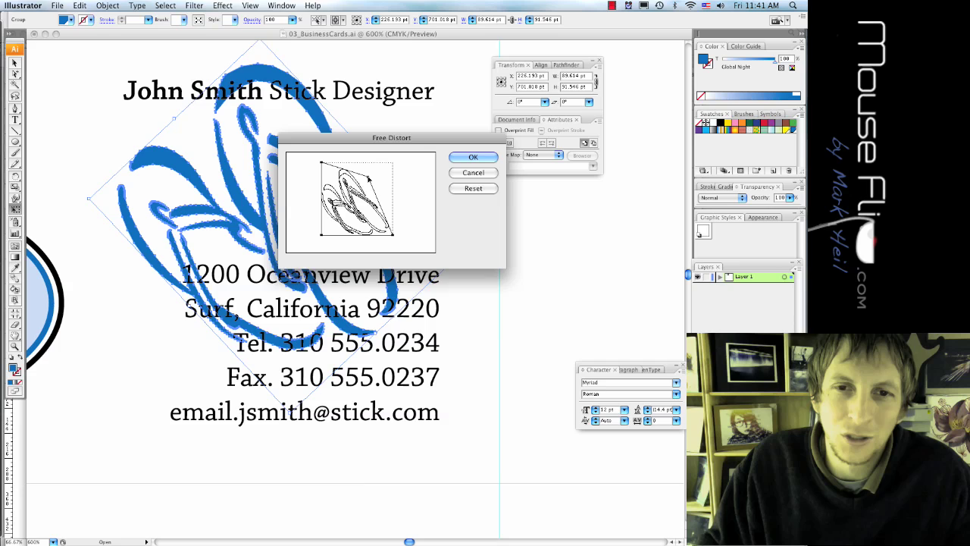
click(464, 158)
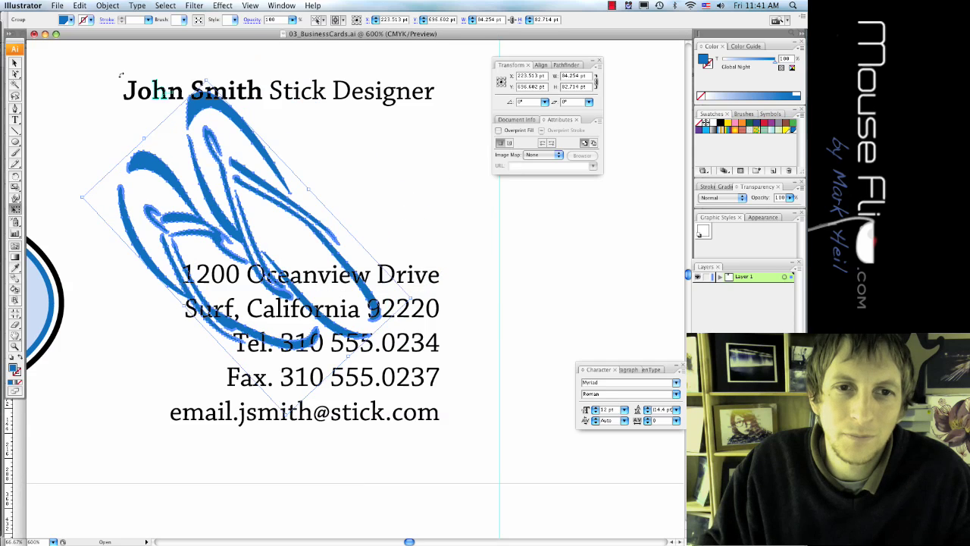
Step: Shift the flip-flop logo up and right and fade it to 20% opacity
click(206, 199)
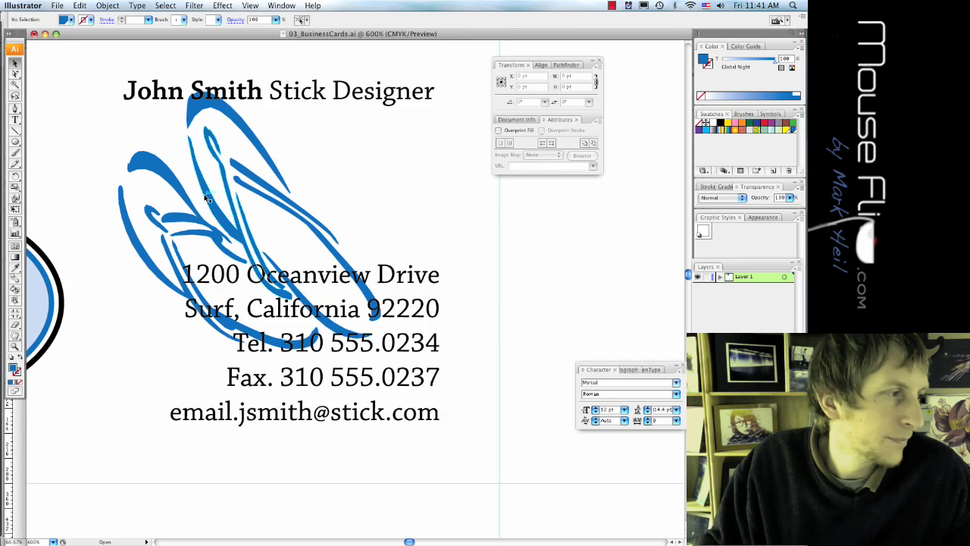
drag(206, 199, 232, 199)
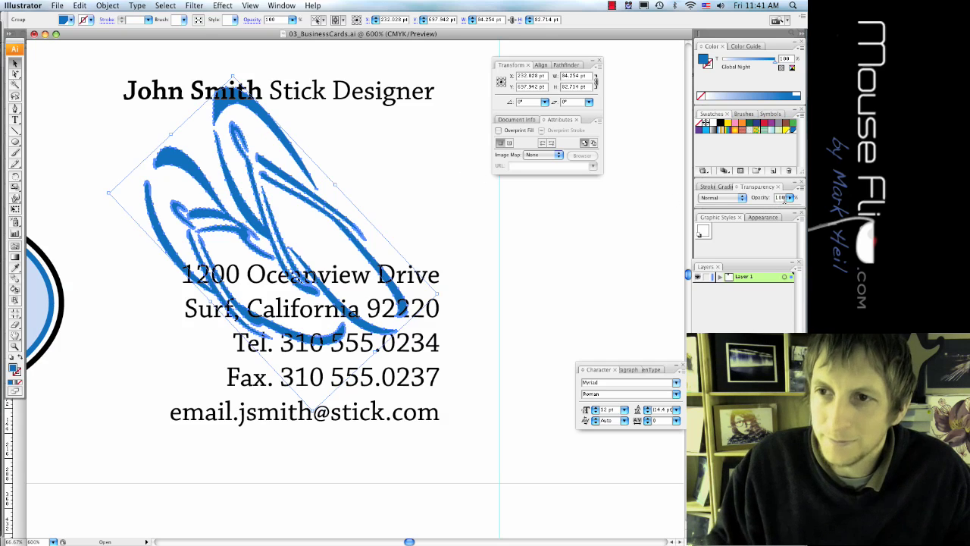
click(783, 198)
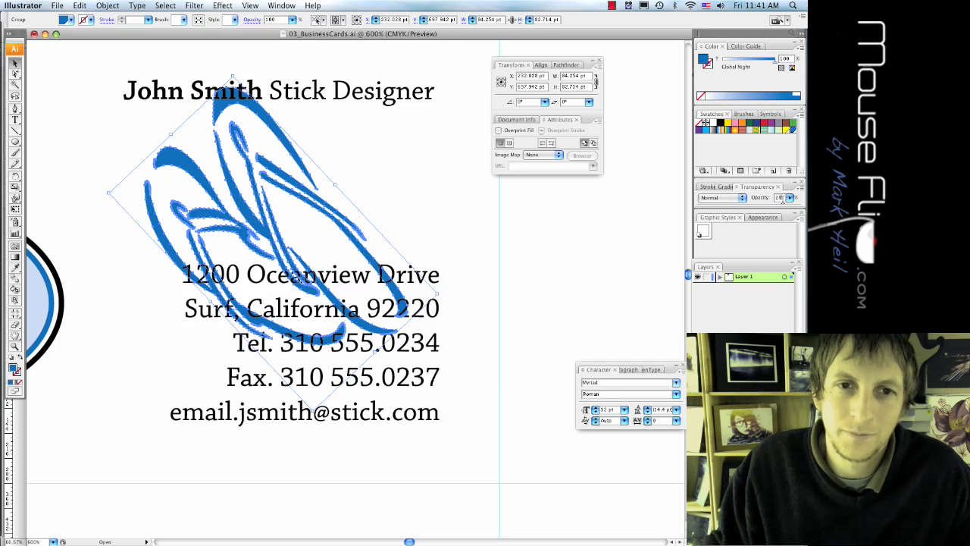
text(20)
key(Return)
click(464, 199)
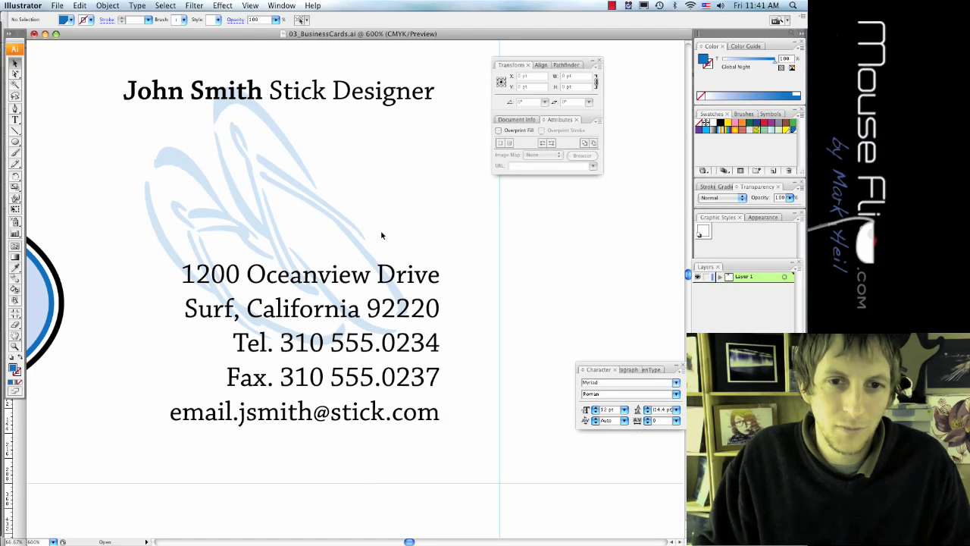
Step: Inspect the full sheet, select and deselect the card, and undo an accidental guide move
scroll(343, 229, down, 2)
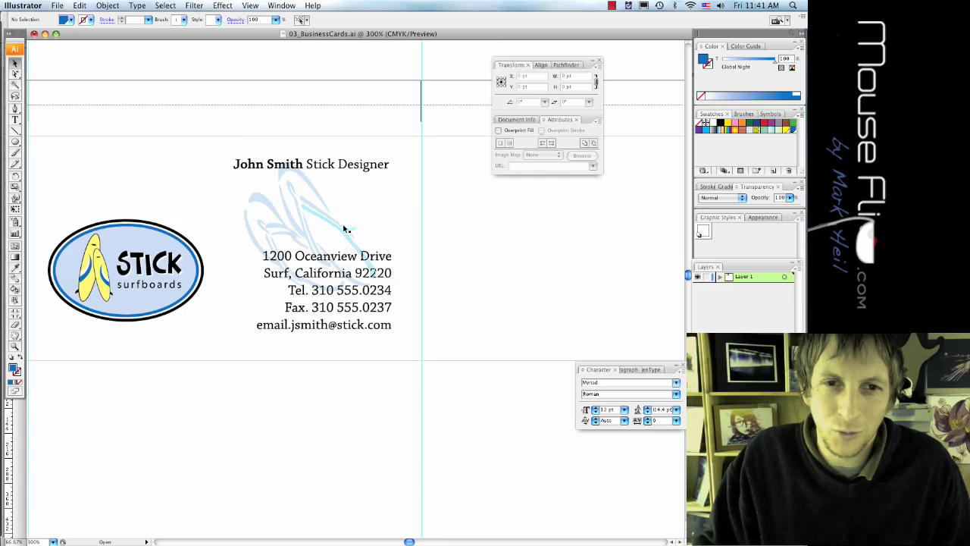
scroll(343, 229, down, 5)
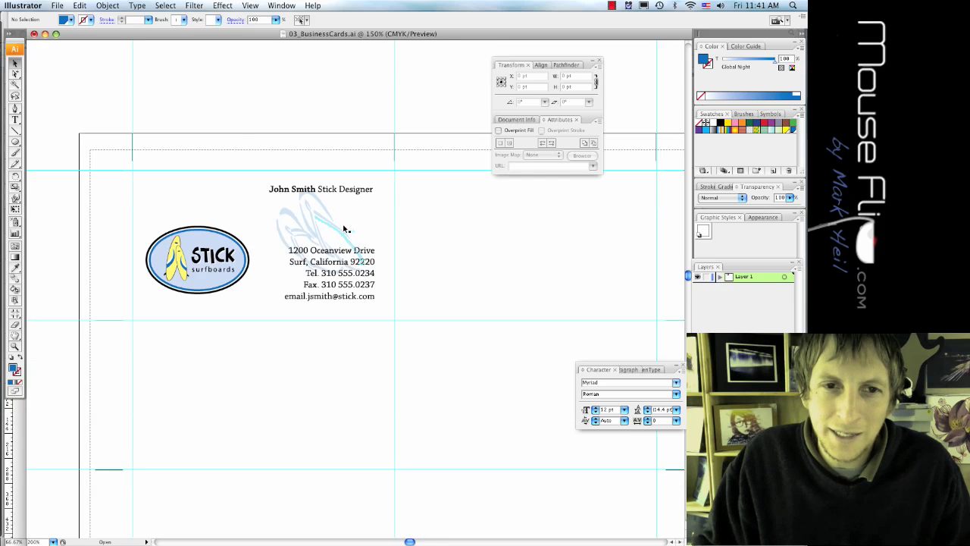
scroll(344, 229, up, 1)
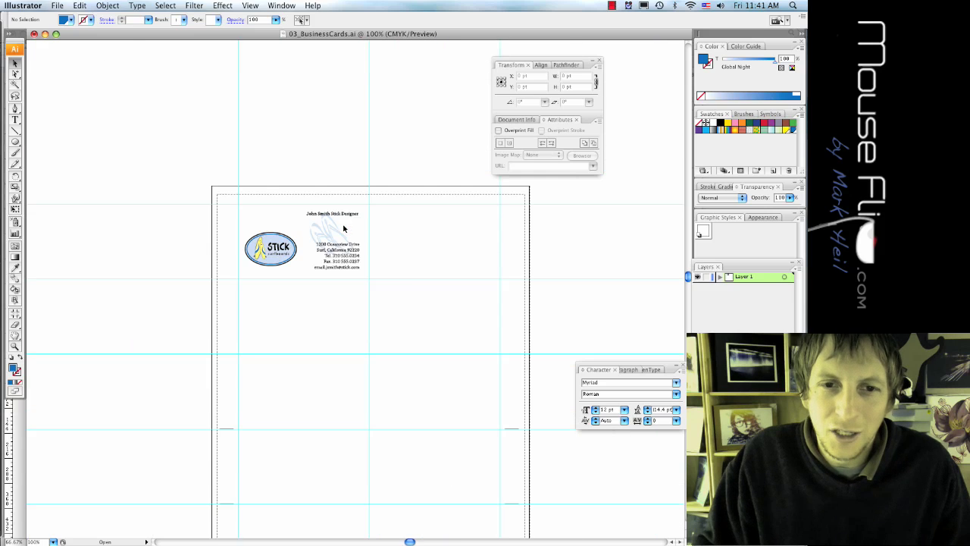
click(241, 212)
click(318, 295)
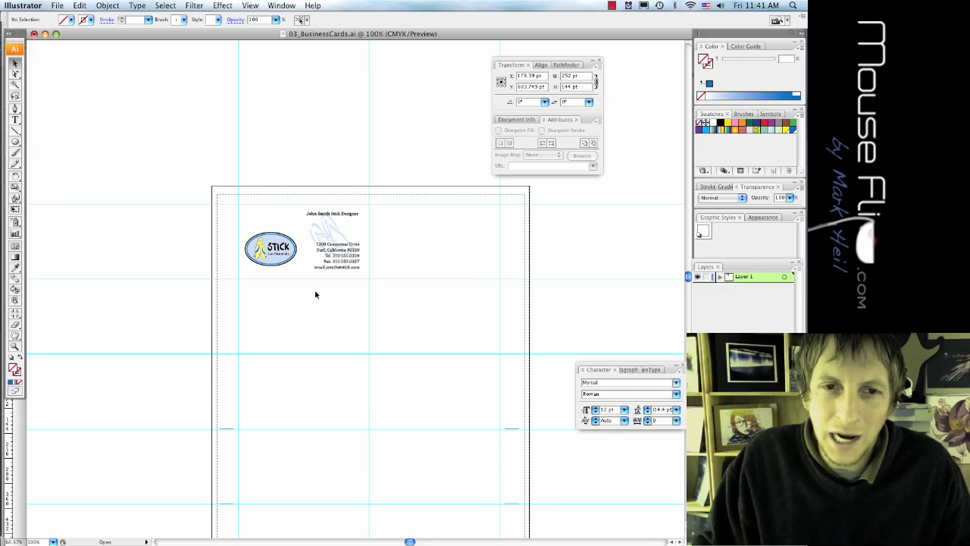
drag(363, 289, 239, 202)
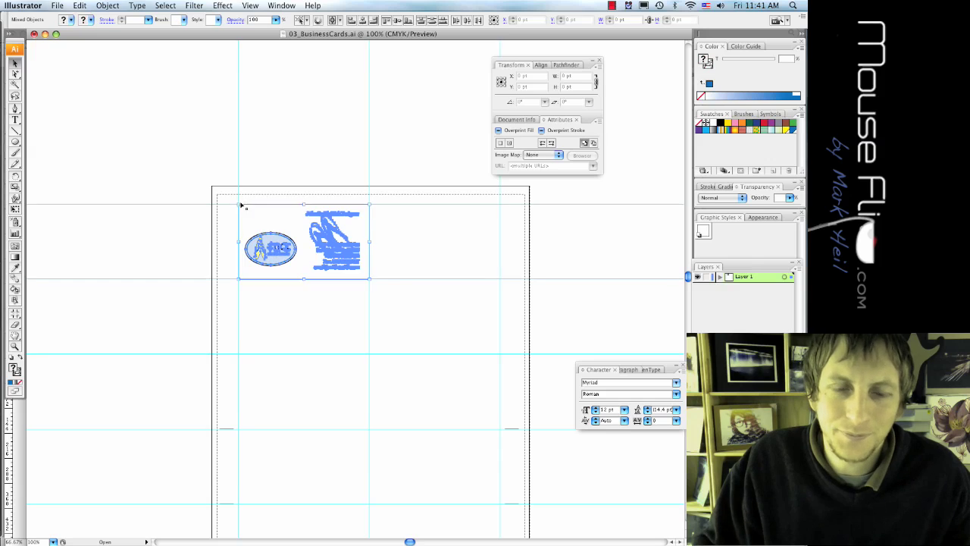
click(280, 325)
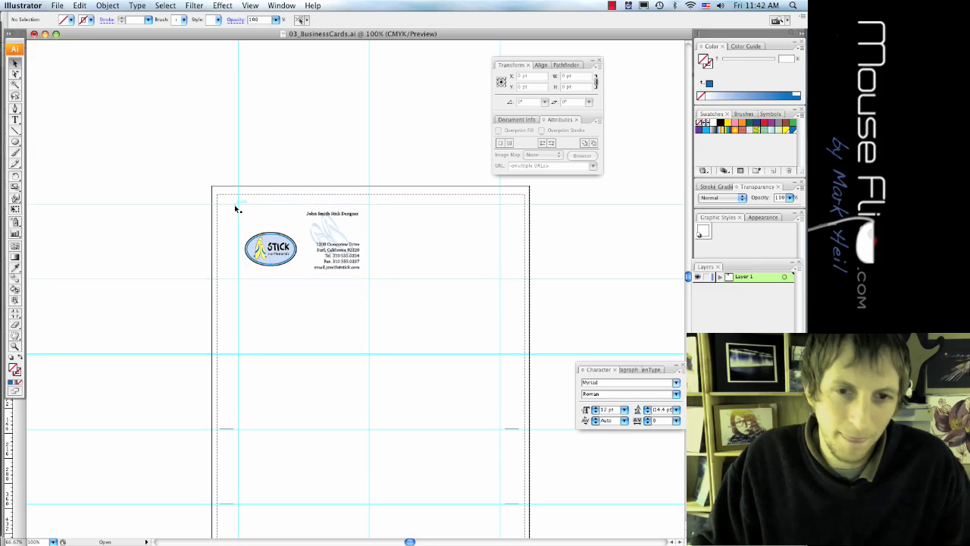
drag(235, 205, 347, 257)
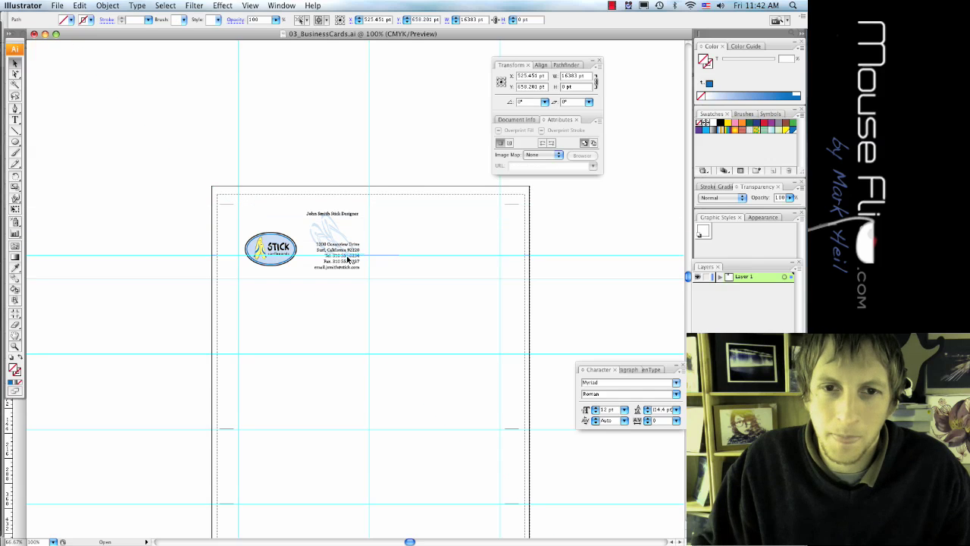
key(super+z)
Step: Marquee-select the whole card and Option-drag a copy into the next cell right
click(307, 292)
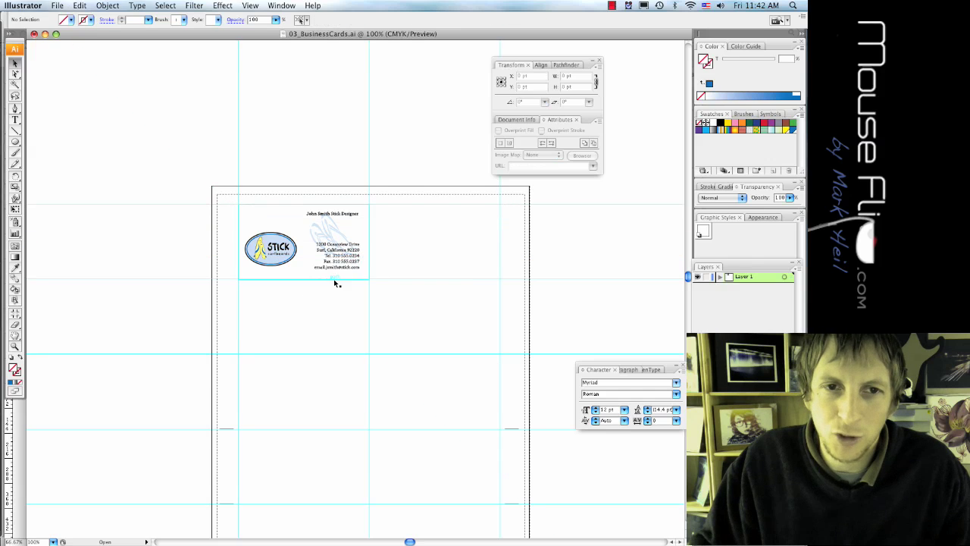
drag(363, 274, 245, 210)
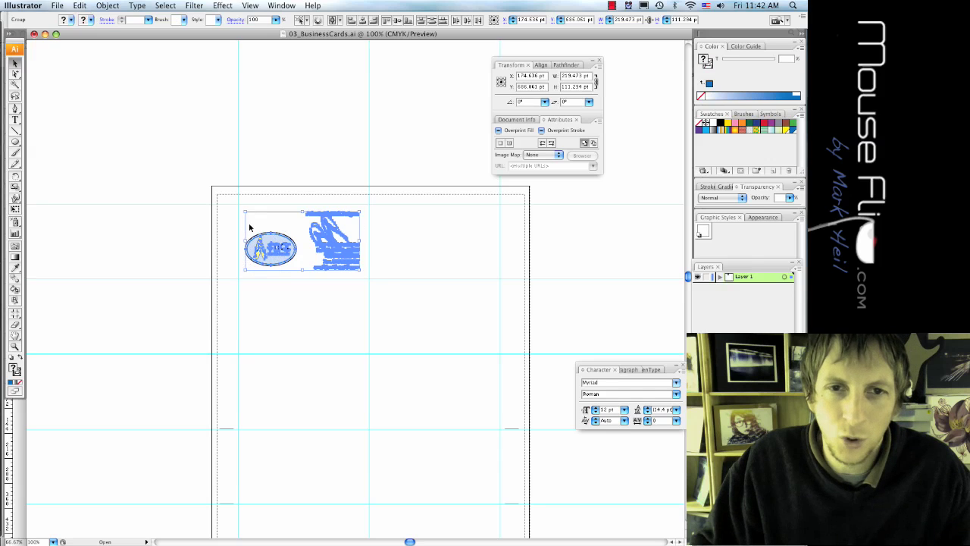
key(super+equal)
key(super+equal)
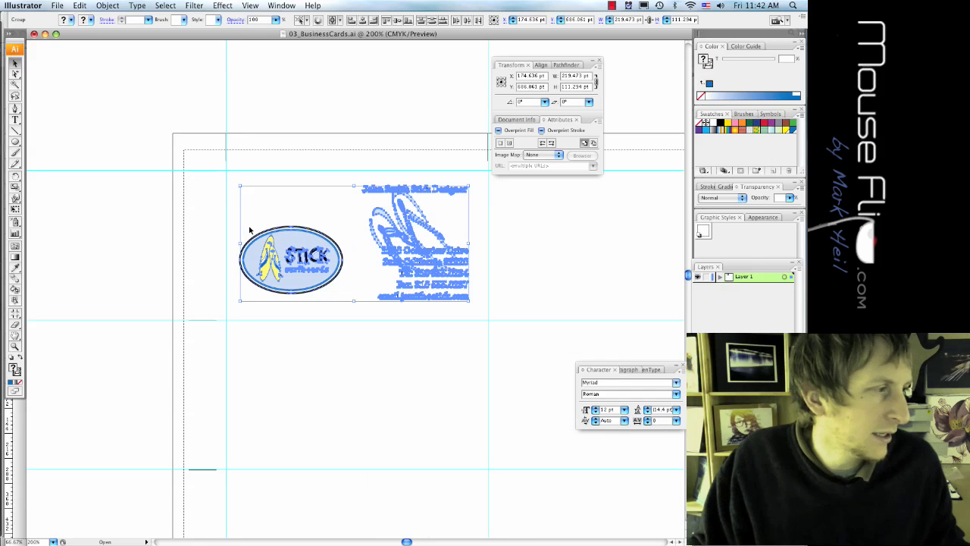
key(super+equal)
scroll(250, 228, right, 5)
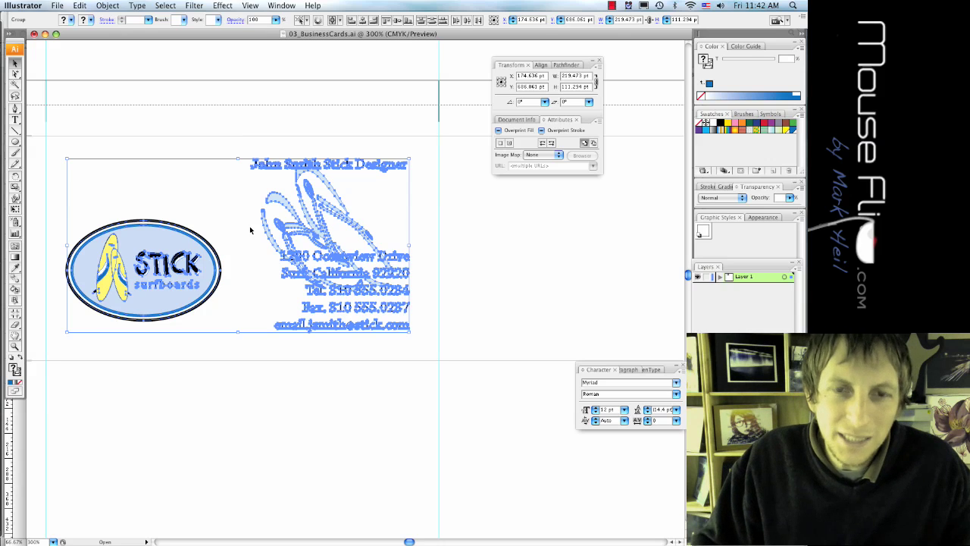
scroll(250, 226, down, 2)
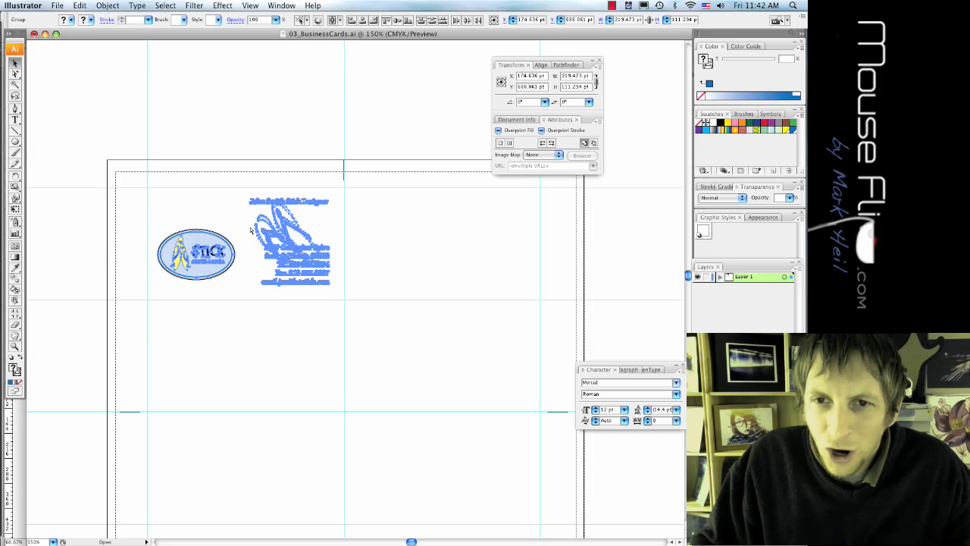
drag(250, 230, 468, 239)
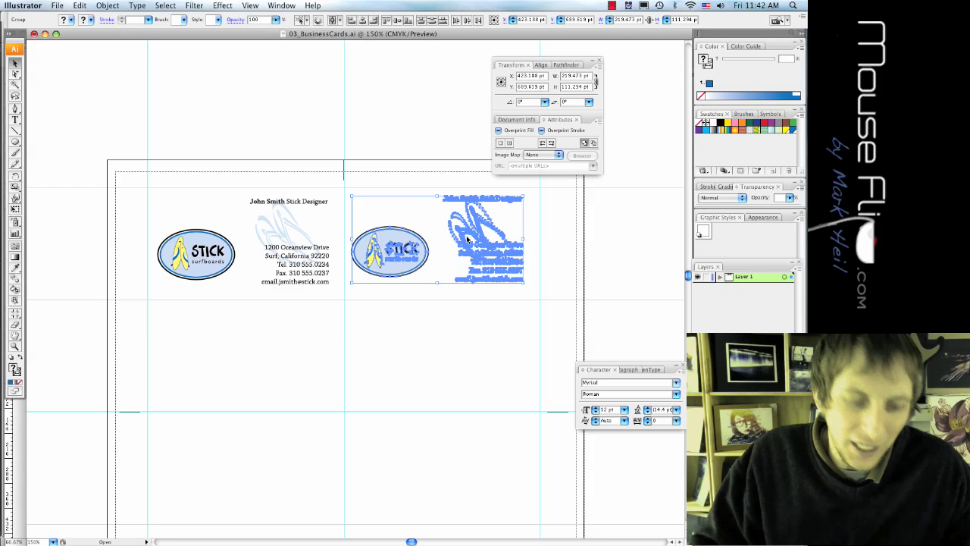
Step: Undo the duplicated card, drag another copy right, and undo that too
key(super+z)
key(super+z)
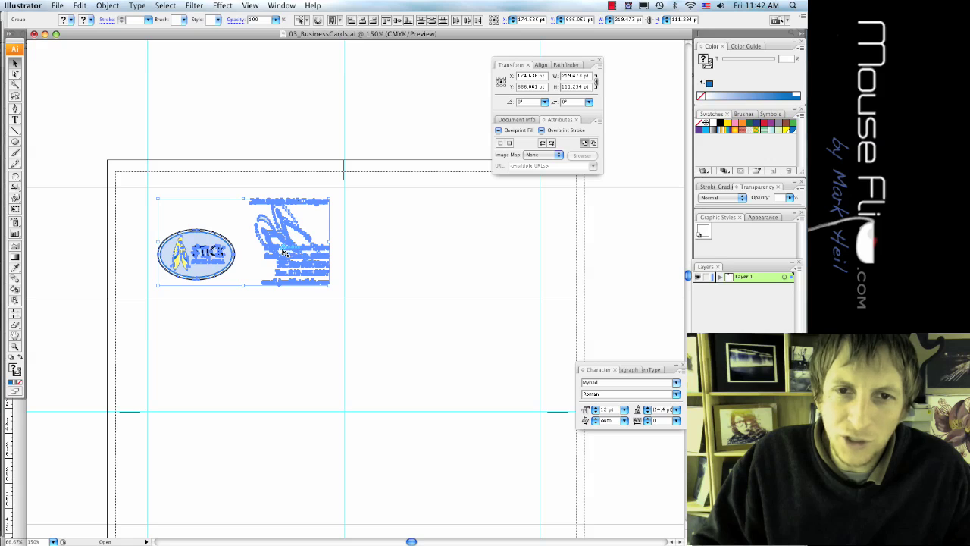
drag(283, 253, 483, 264)
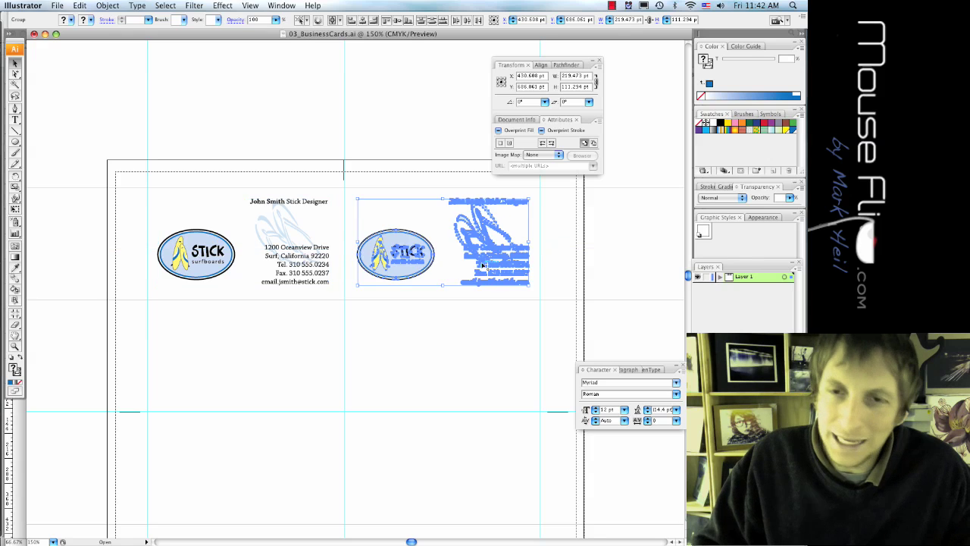
click(466, 323)
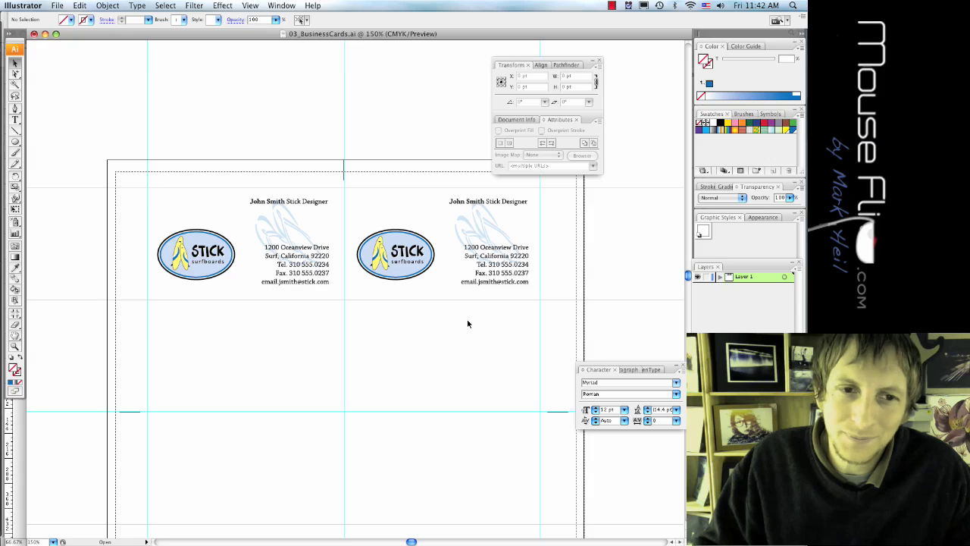
key(super+z)
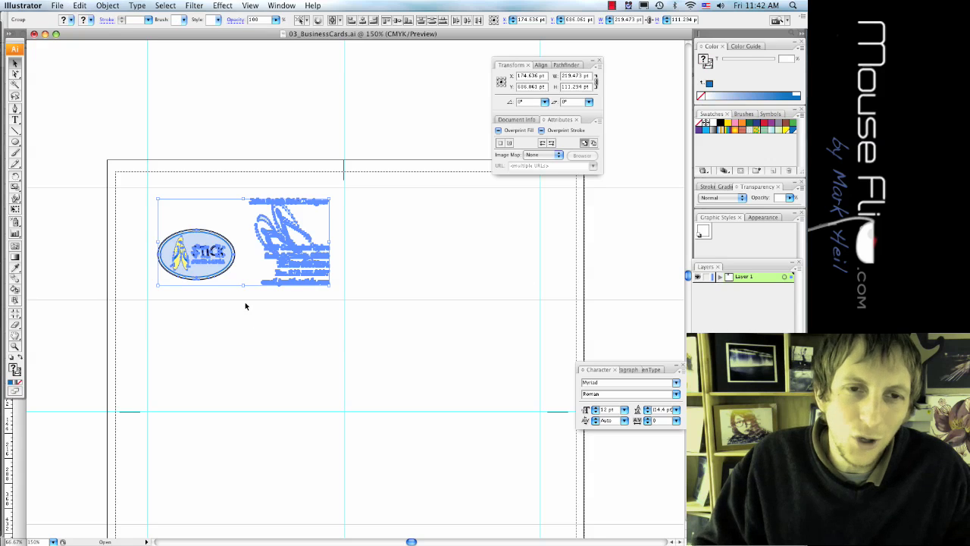
key(super+h)
Step: Marquee-select the STICK logo together with the address text
click(243, 296)
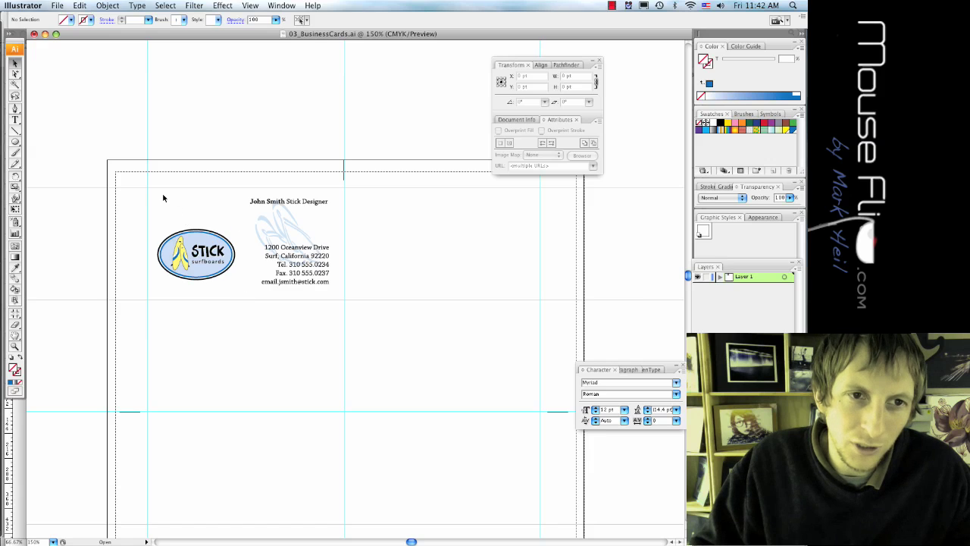
click(179, 232)
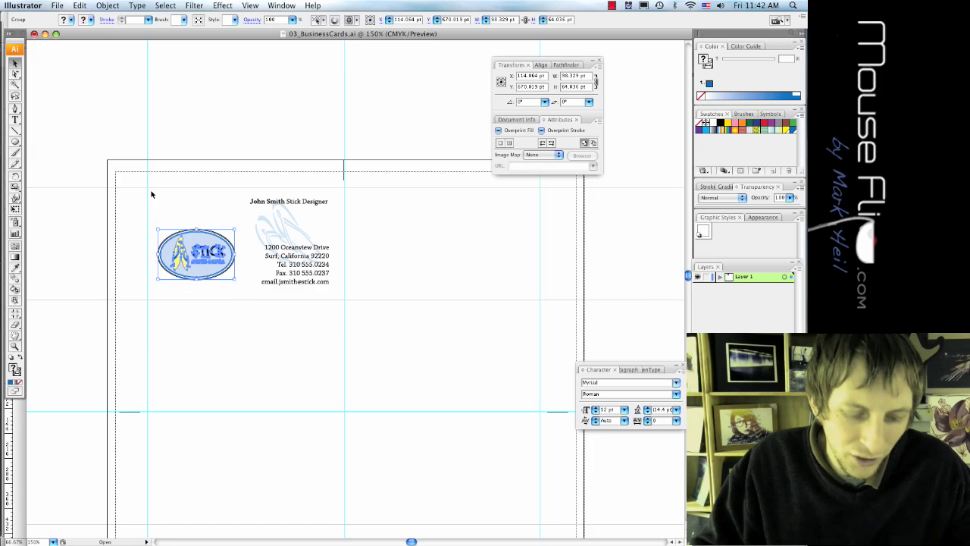
drag(151, 195, 333, 295)
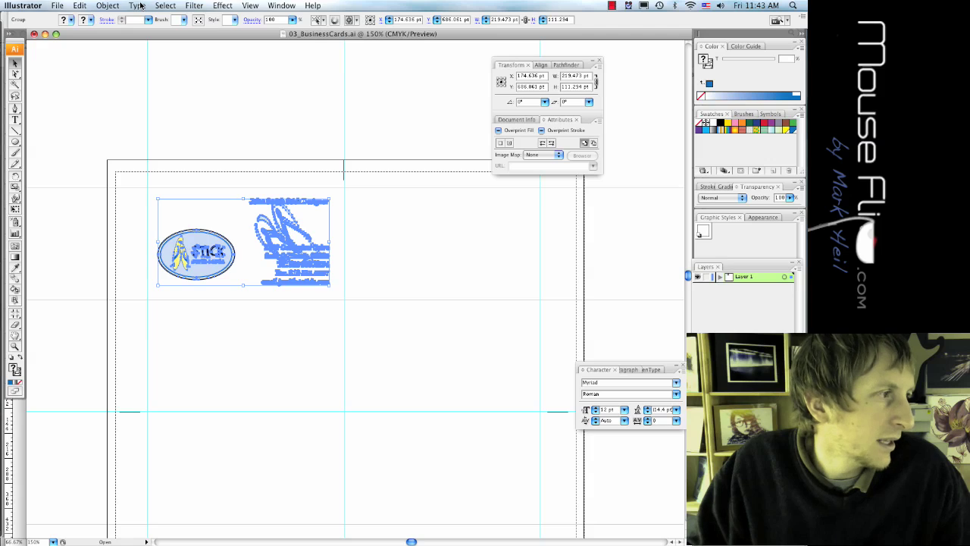
Step: Copy the card 2 in below via Transform Each (horizontal 0 in, vertical -2 in)
click(116, 6)
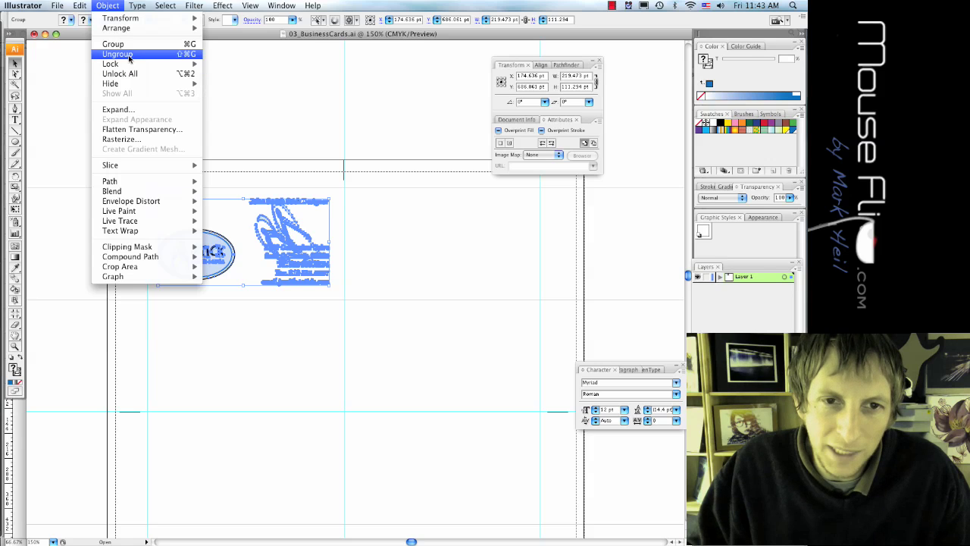
mouse_move(125, 17)
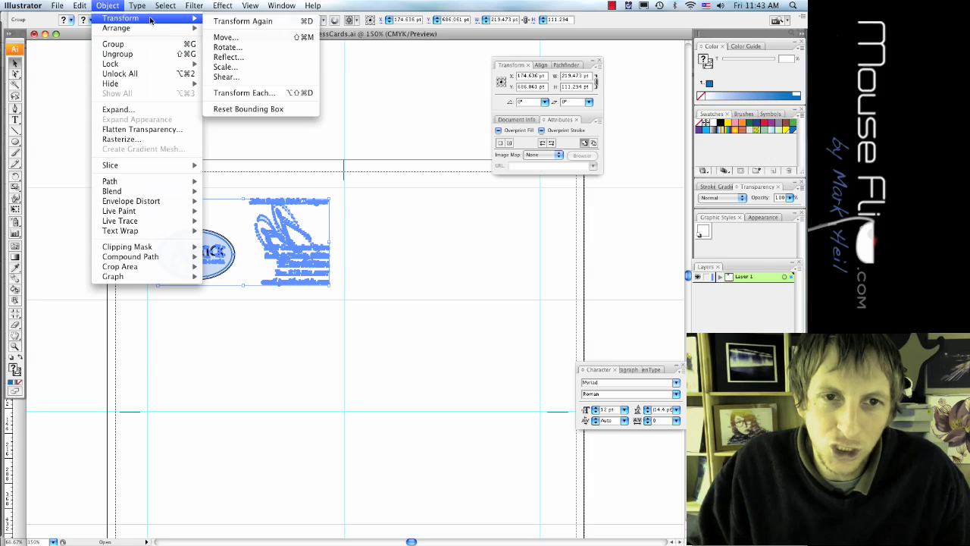
click(266, 94)
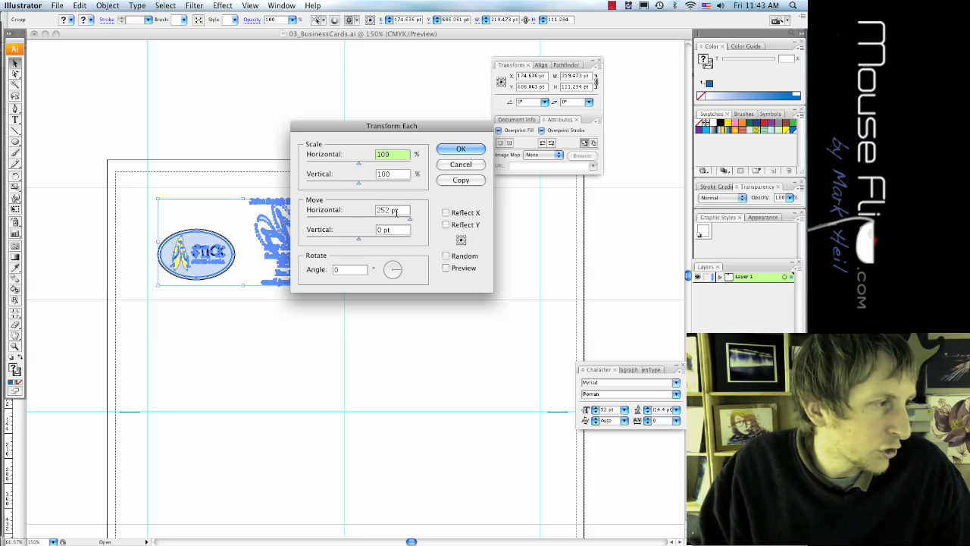
drag(402, 211, 366, 209)
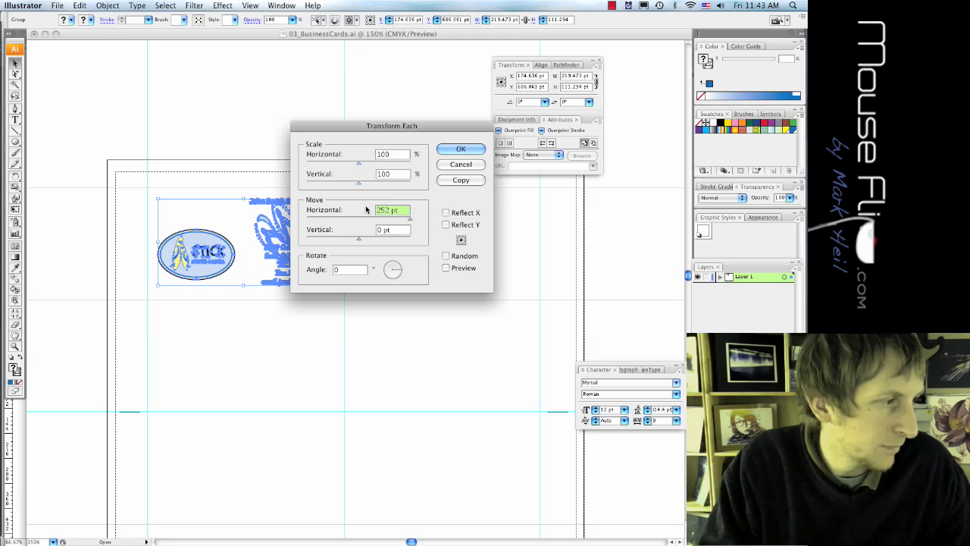
text(0)
text( in)
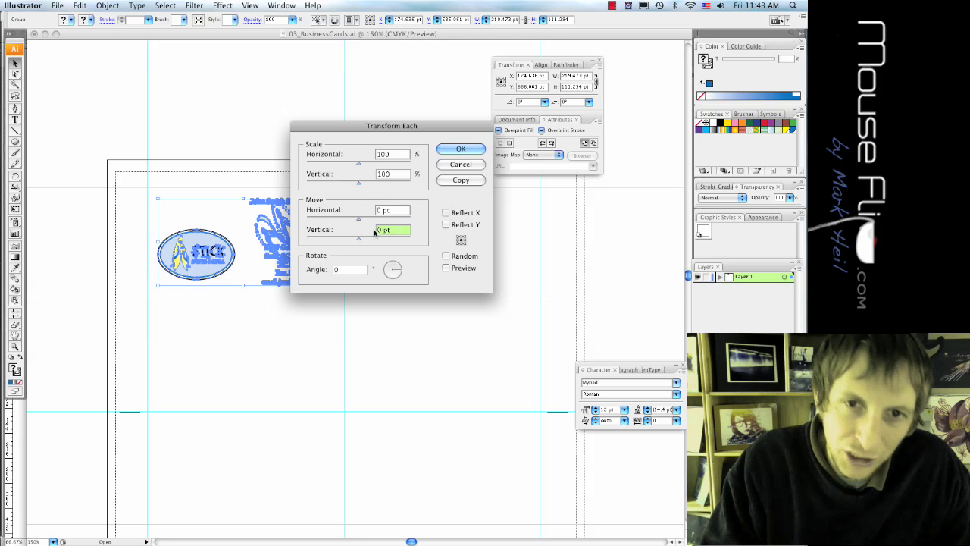
text(-2 in)
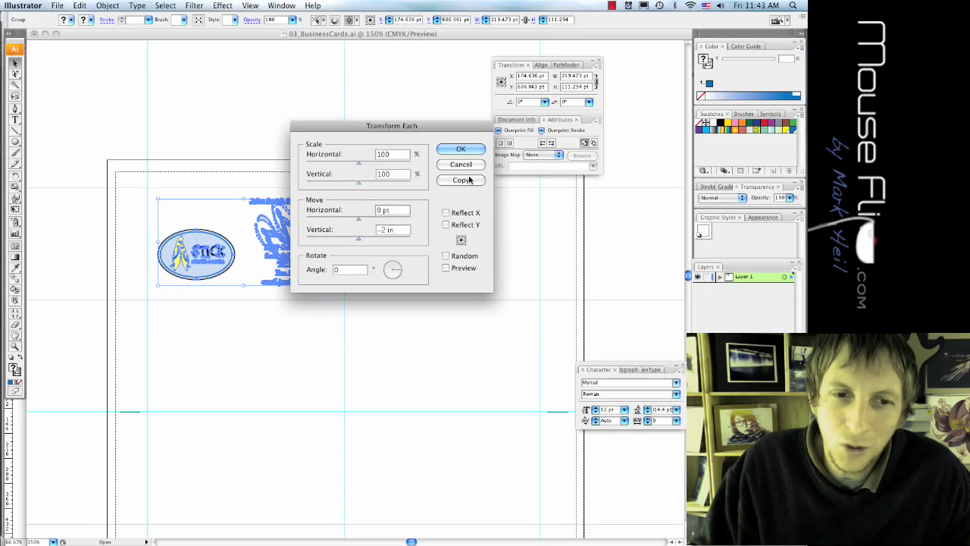
click(472, 180)
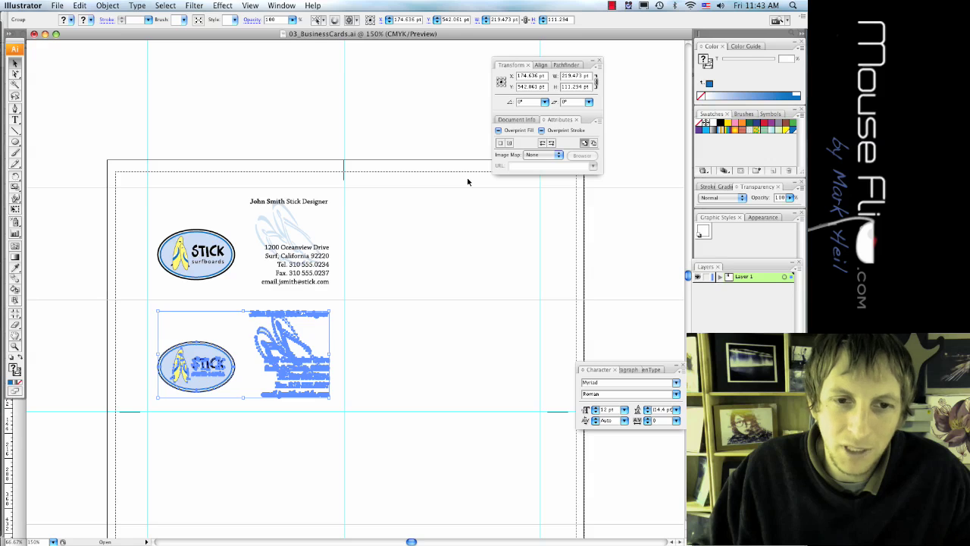
Step: Repeat the transform with Ctrl+D to stack card copies down the column, then zoom out and deselect
scroll(468, 183, down, 5)
key(ctrl+d)
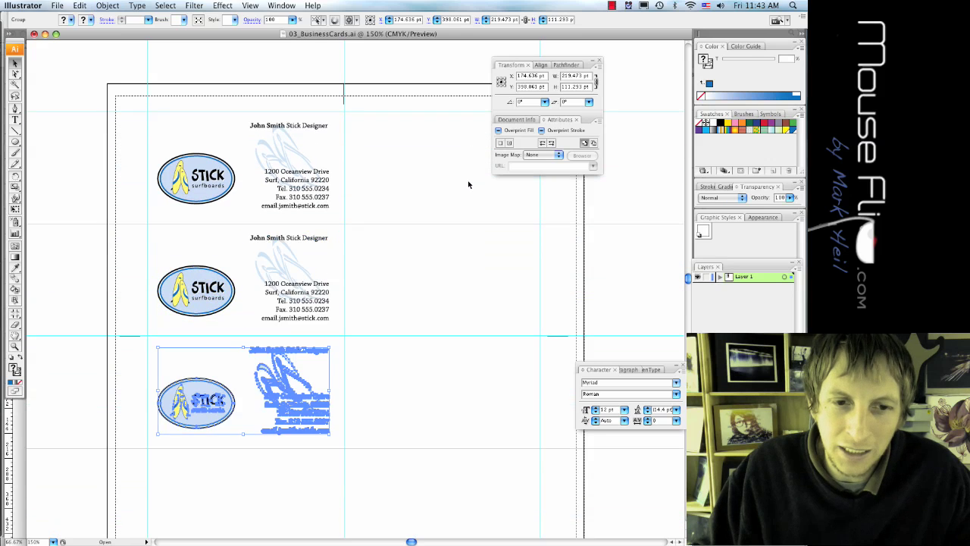
scroll(468, 184, down, 1)
key(ctrl+d)
scroll(468, 184, down, 4)
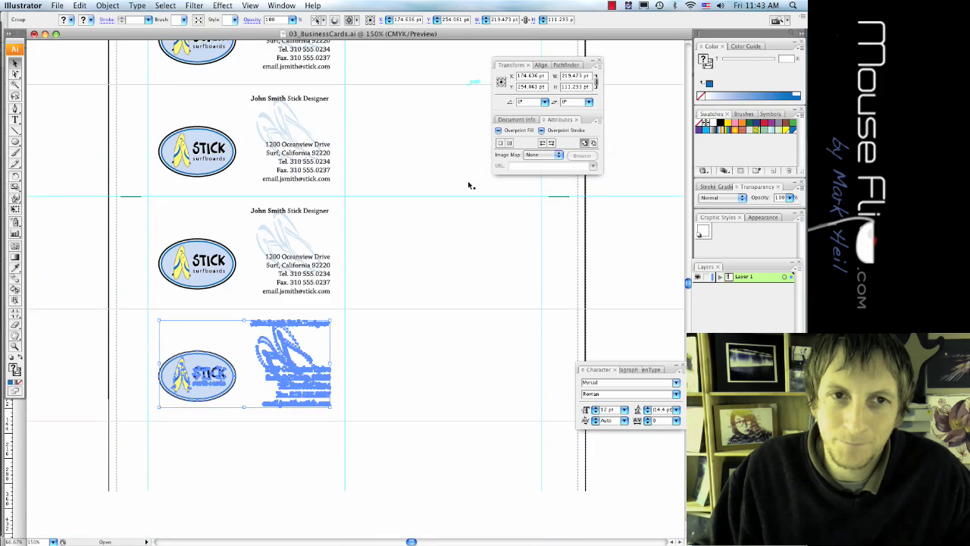
key(ctrl+d)
scroll(468, 182, down, 2)
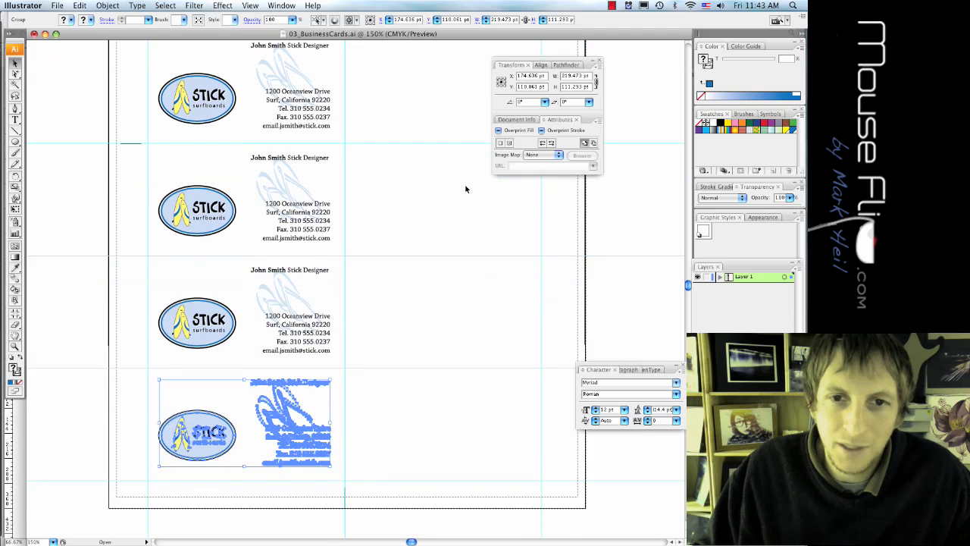
key(ctrl+d)
scroll(467, 189, up, 3)
key(ctrl+minus)
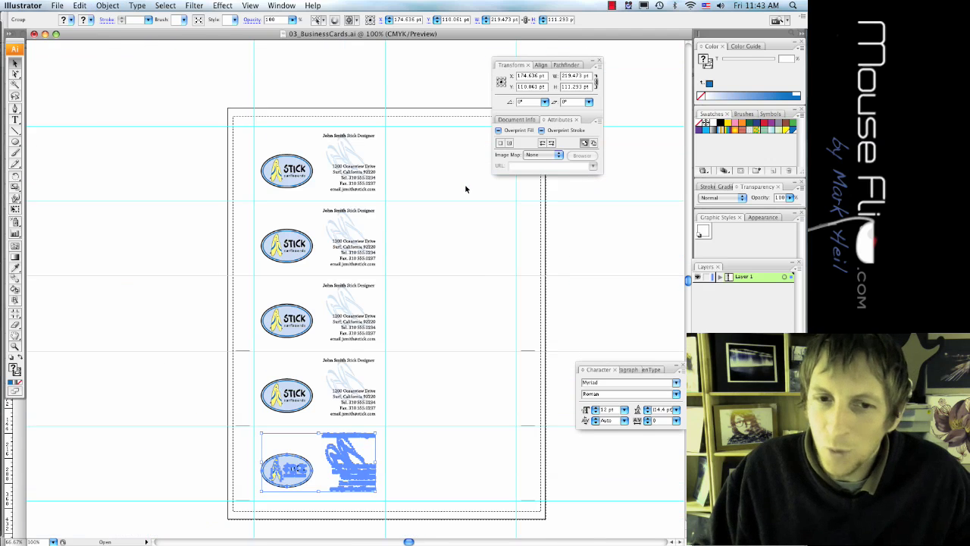
click(180, 232)
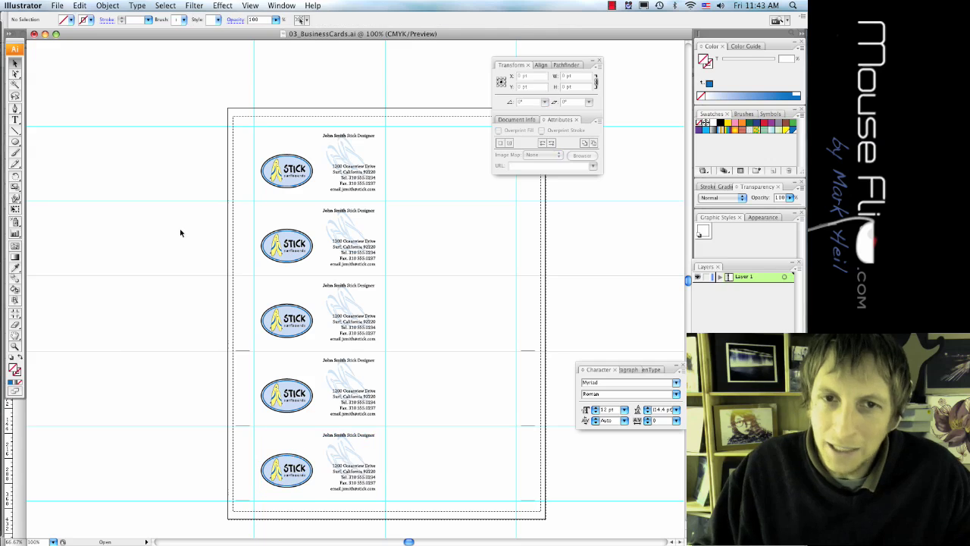
Step: Select all cards and copy them 3.5 in right via Transform Each (vertical 0 in)
key(ctrl+a)
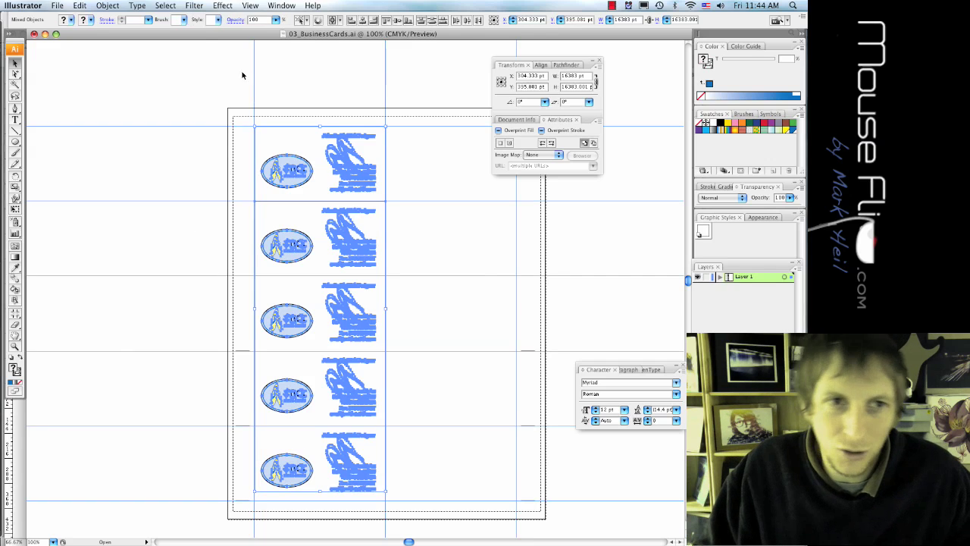
click(136, 6)
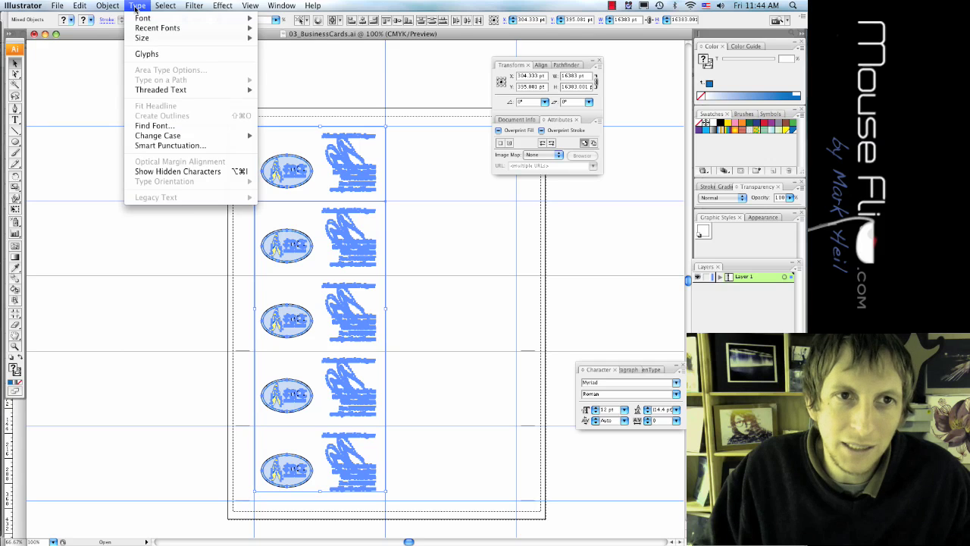
mouse_move(155, 8)
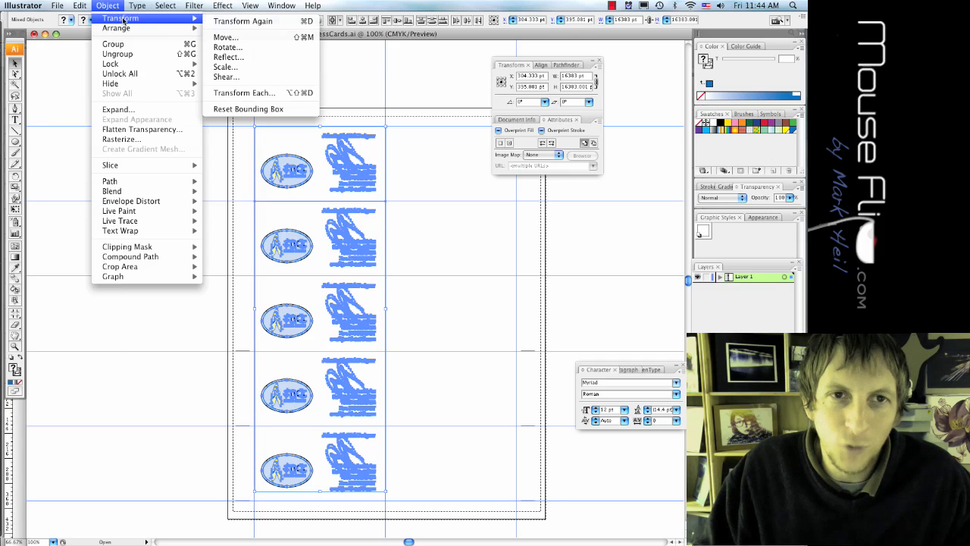
click(236, 92)
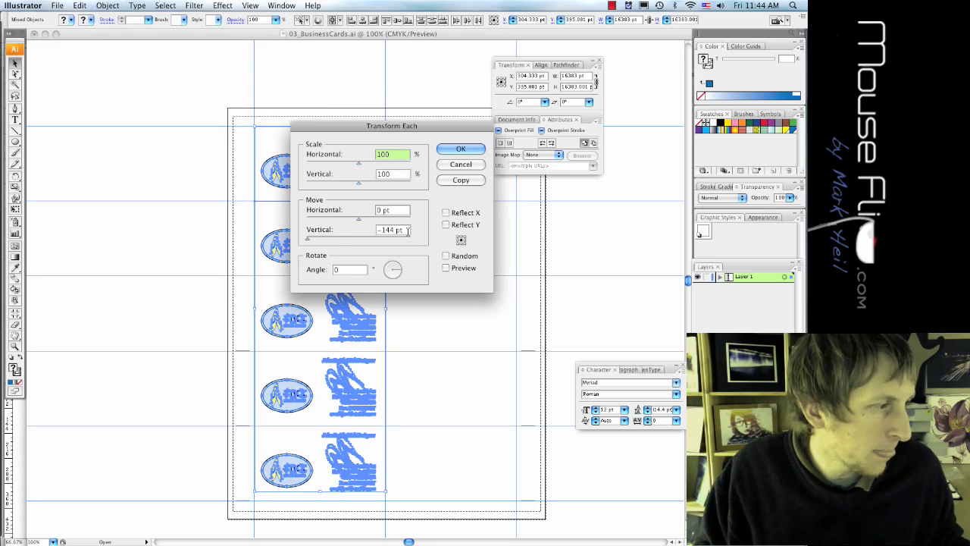
drag(409, 230, 377, 230)
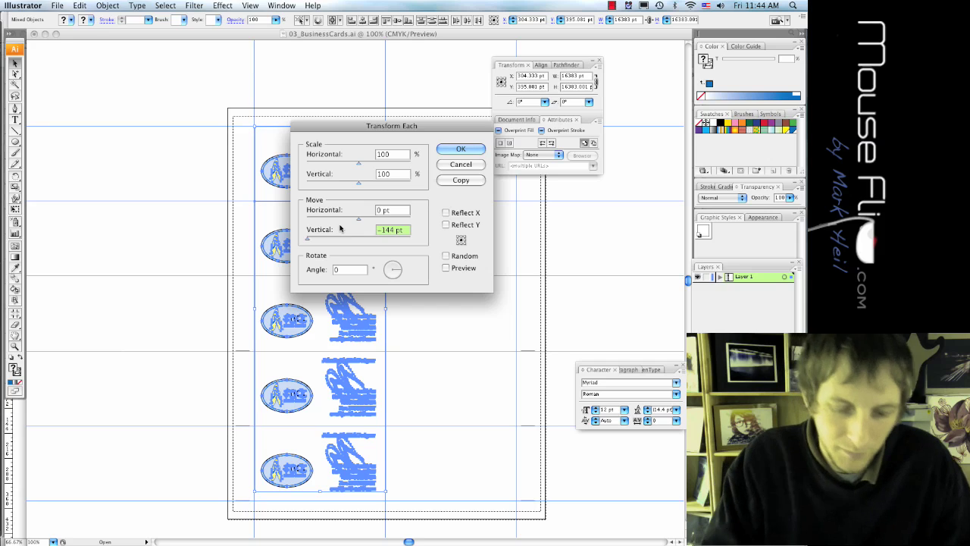
text(0 in)
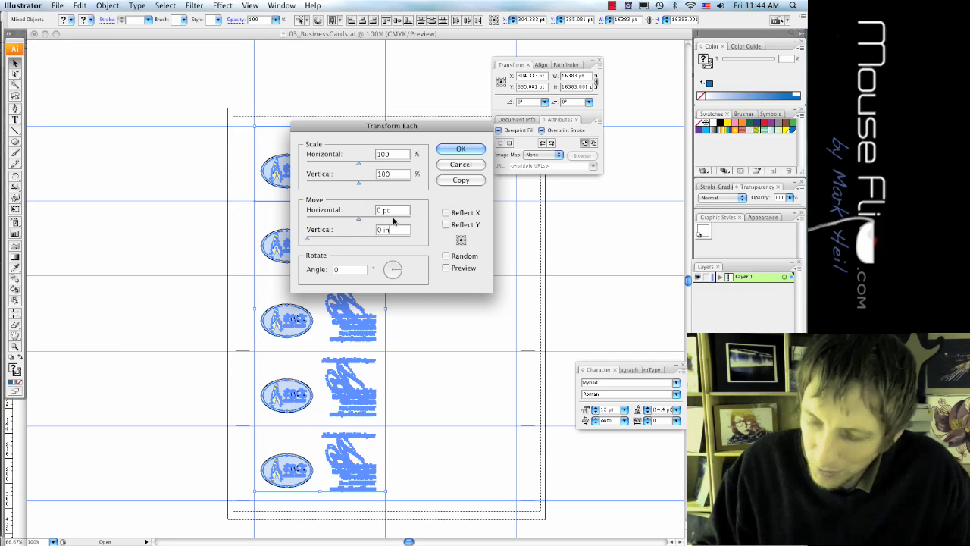
key(shift+Tab)
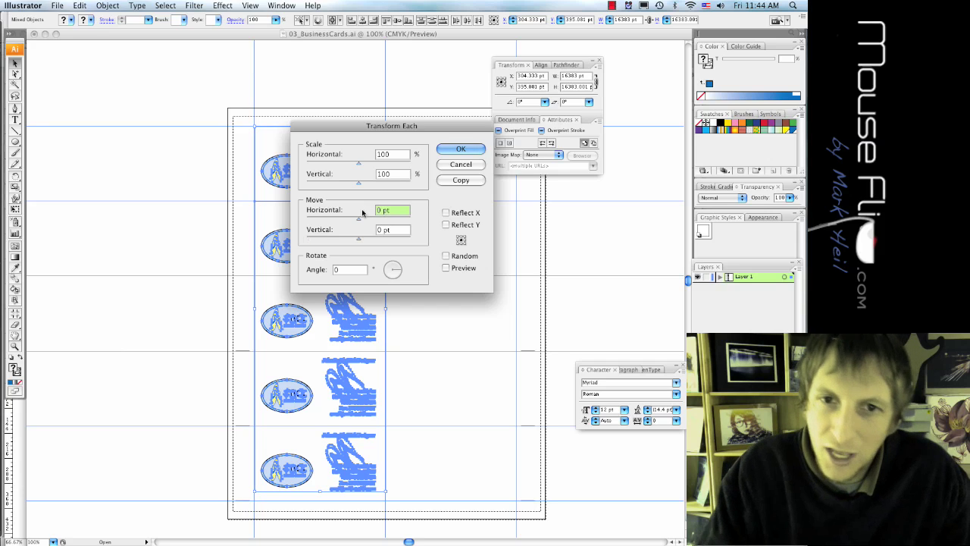
text(3.5 in)
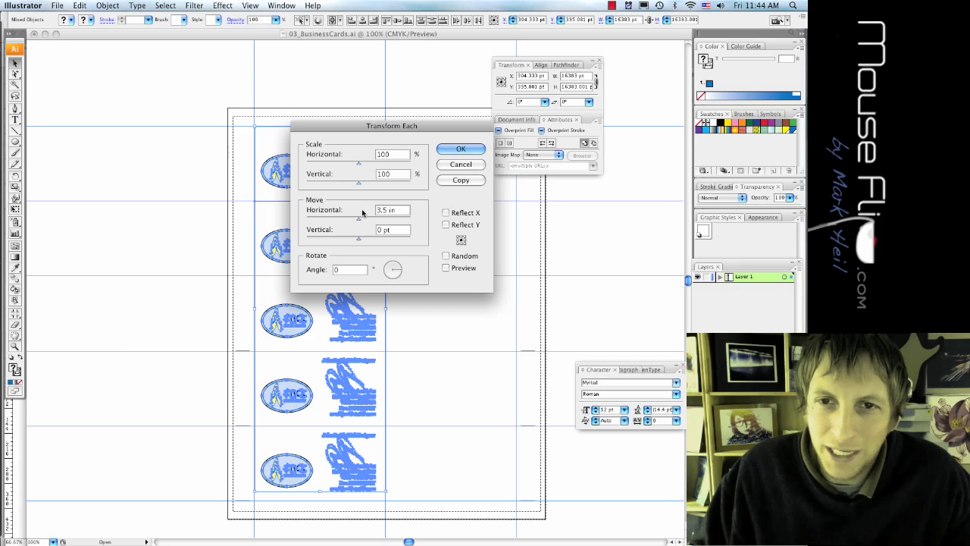
click(461, 181)
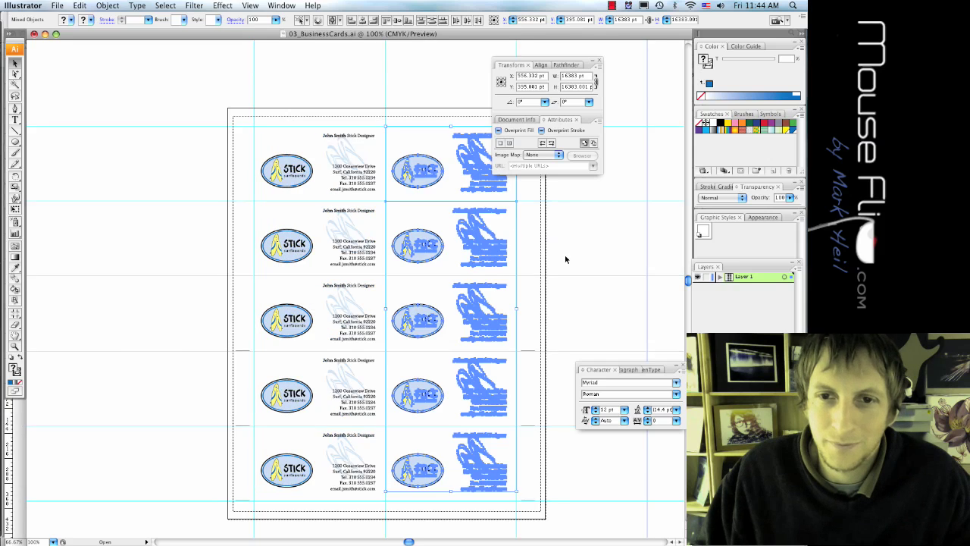
Step: Deselect the copied cards and check the full ten-card sheet at 100%
click(566, 259)
key(super+minus)
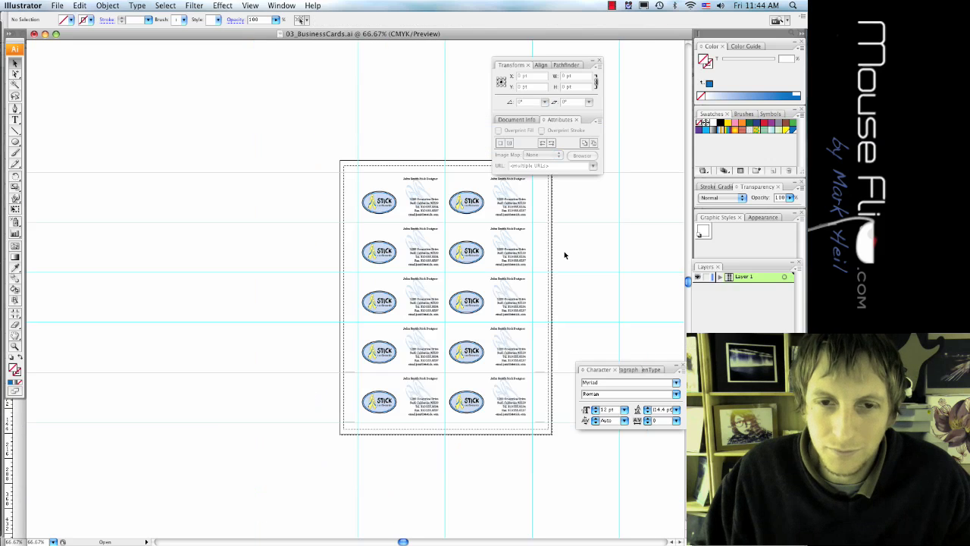
key(super+equal)
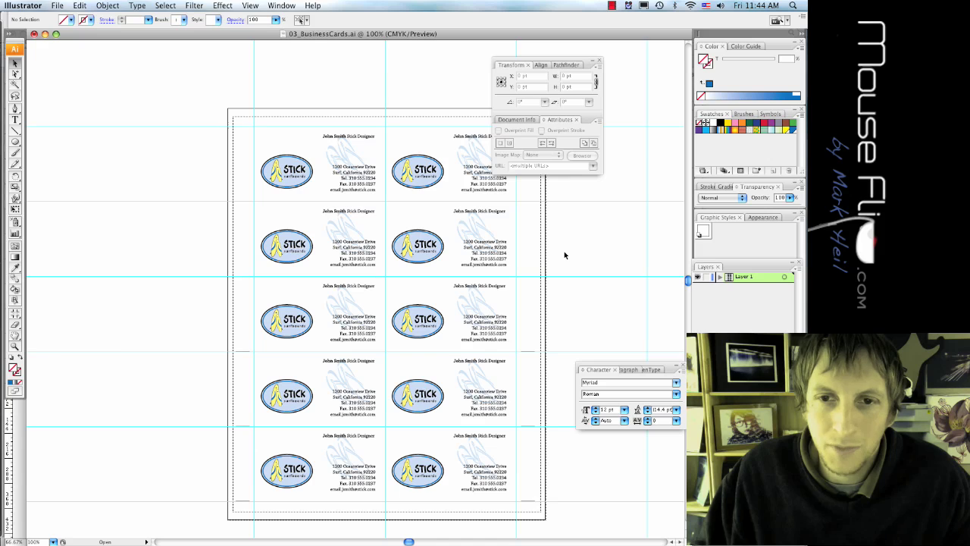
Step: Zoom out, move the 03_BusinessCards window aside, and bring the FinishedKey.png mockup to the front
key(super+minus)
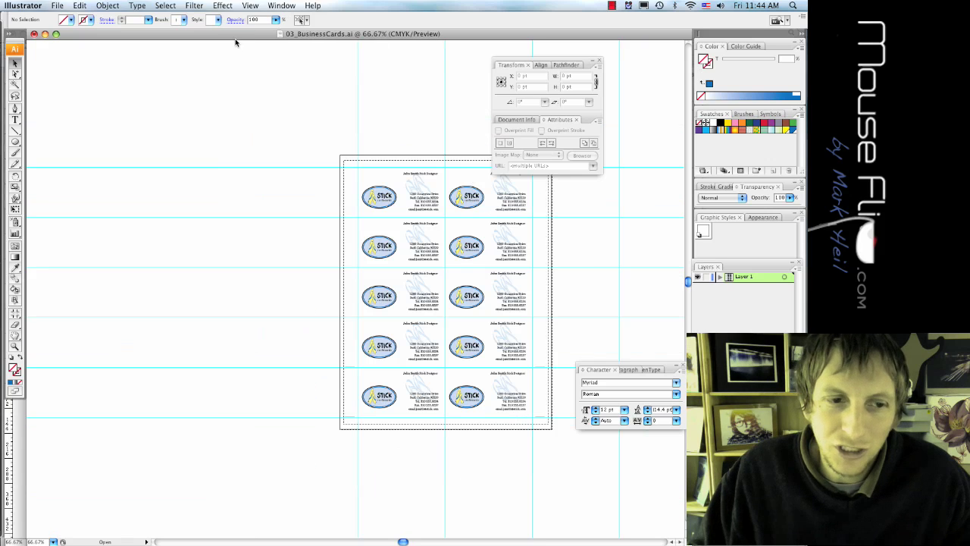
drag(235, 43, 426, 37)
key(super+grave)
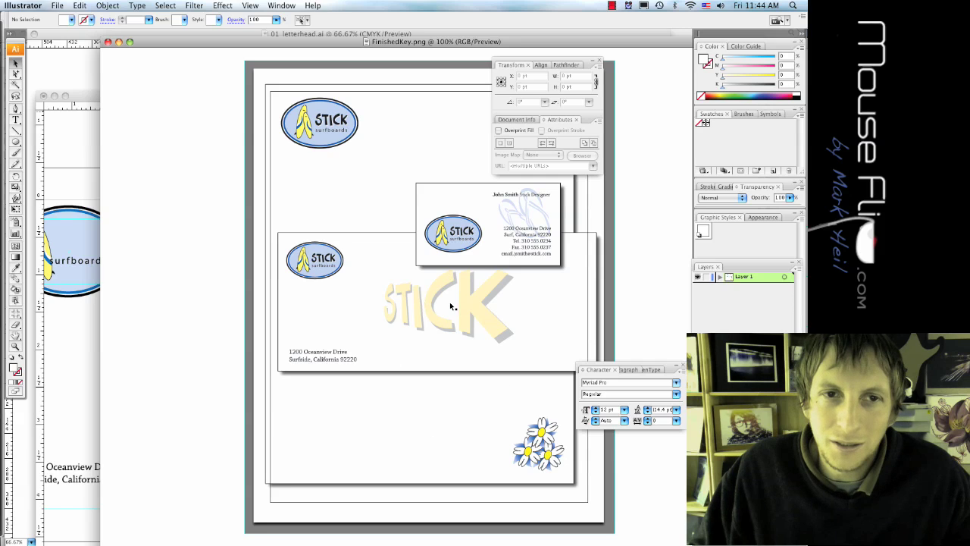
Step: Bring the envelope document forward, zoom out, and select all of its artwork
click(76, 106)
drag(163, 93, 159, 63)
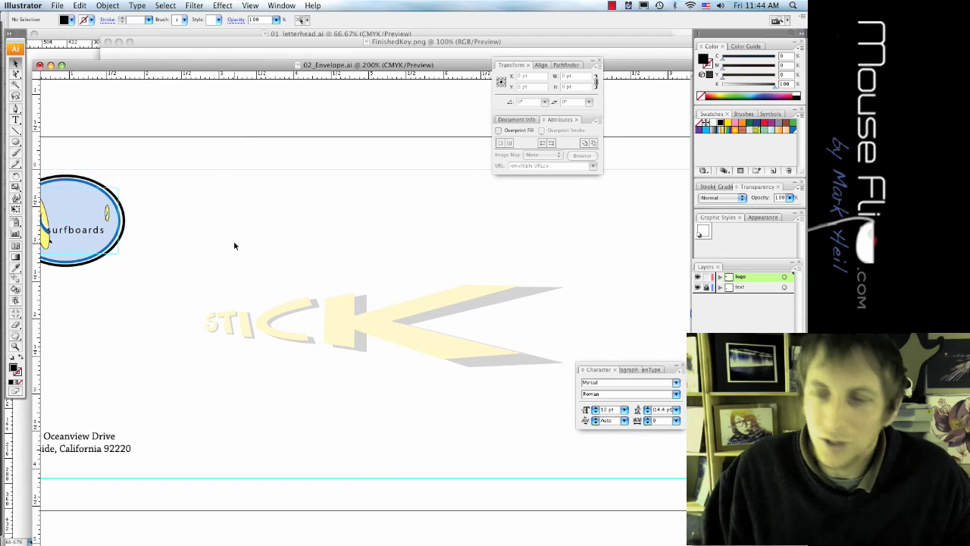
key(super+minus)
key(super+minus)
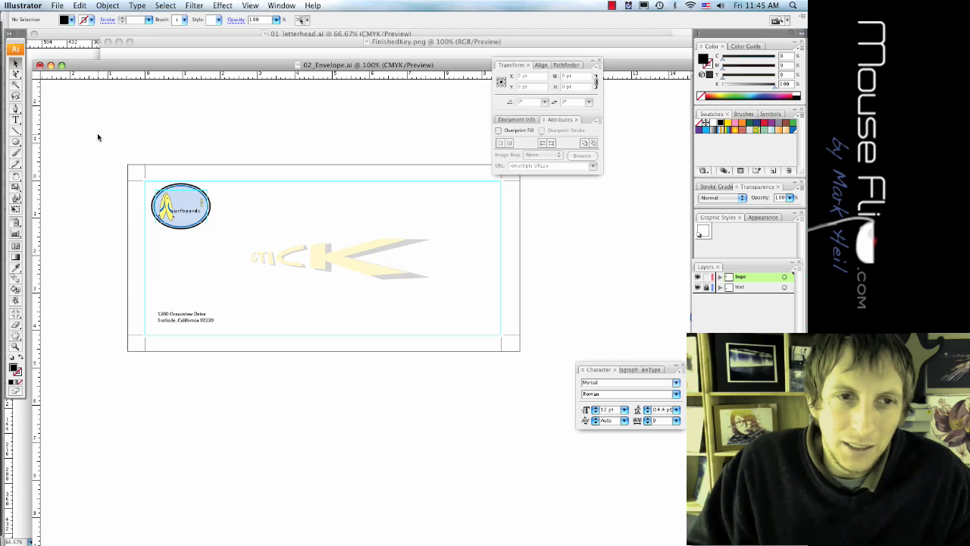
drag(97, 135, 540, 397)
click(442, 431)
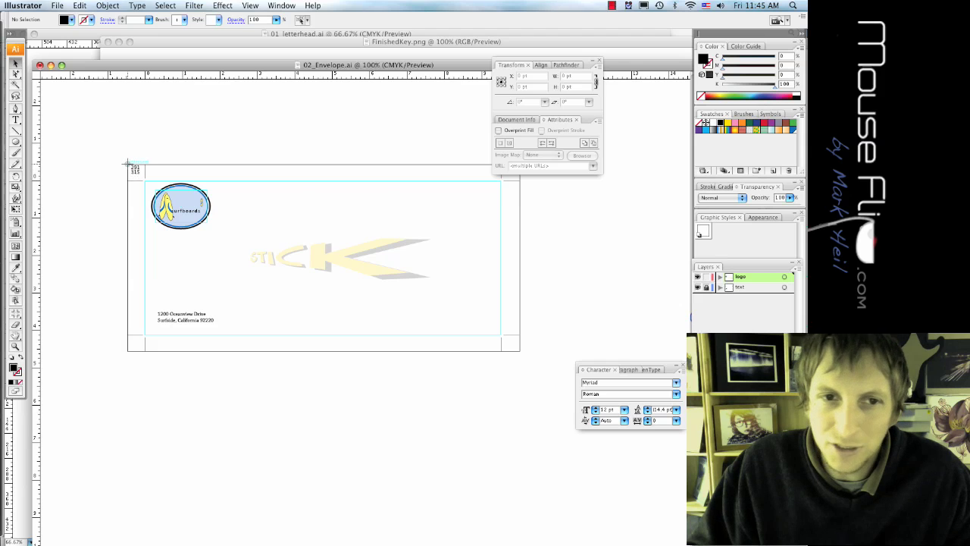
drag(127, 164, 520, 354)
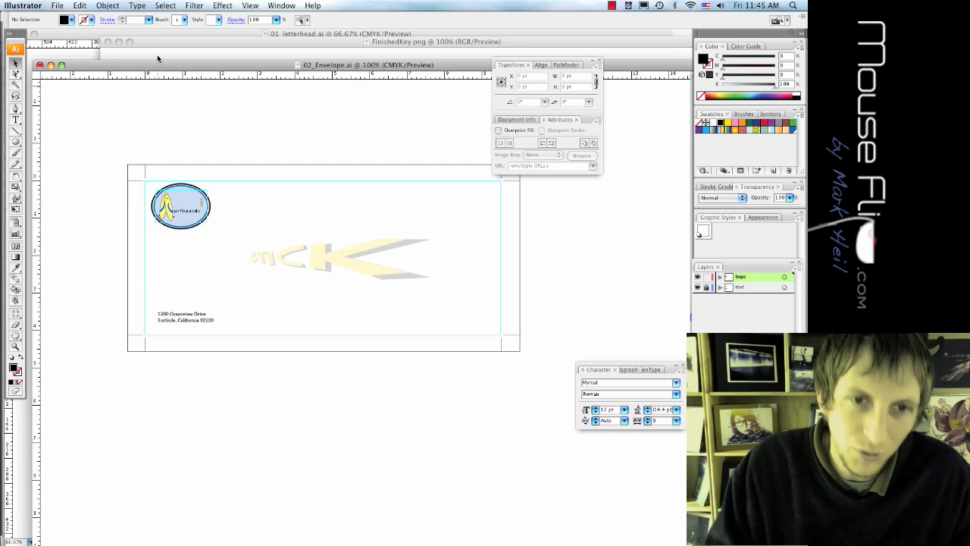
drag(159, 65, 161, 72)
Step: Bring the business card sheet into view at 100% and select all the cards
key(super+grave)
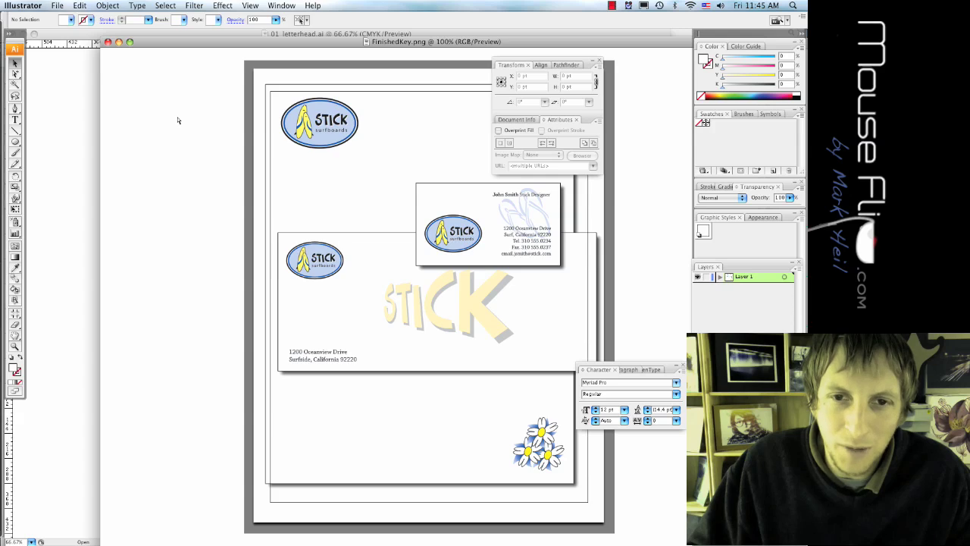
key(super+grave)
drag(417, 47, 94, 37)
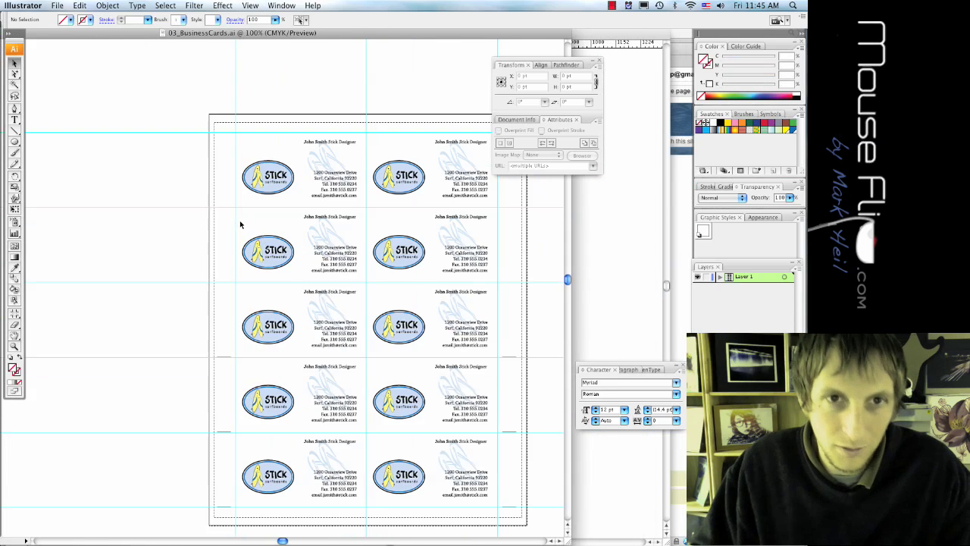
key(super+plus)
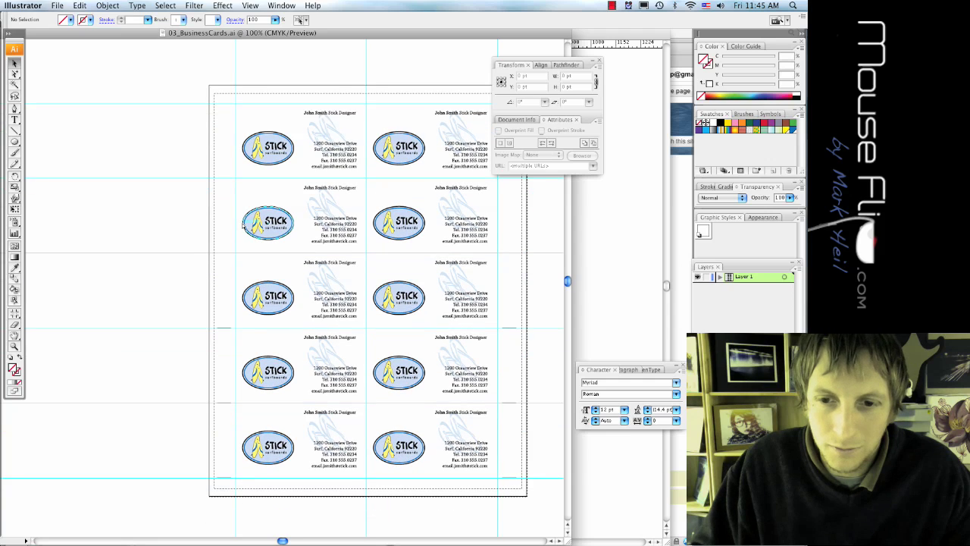
drag(208, 85, 529, 502)
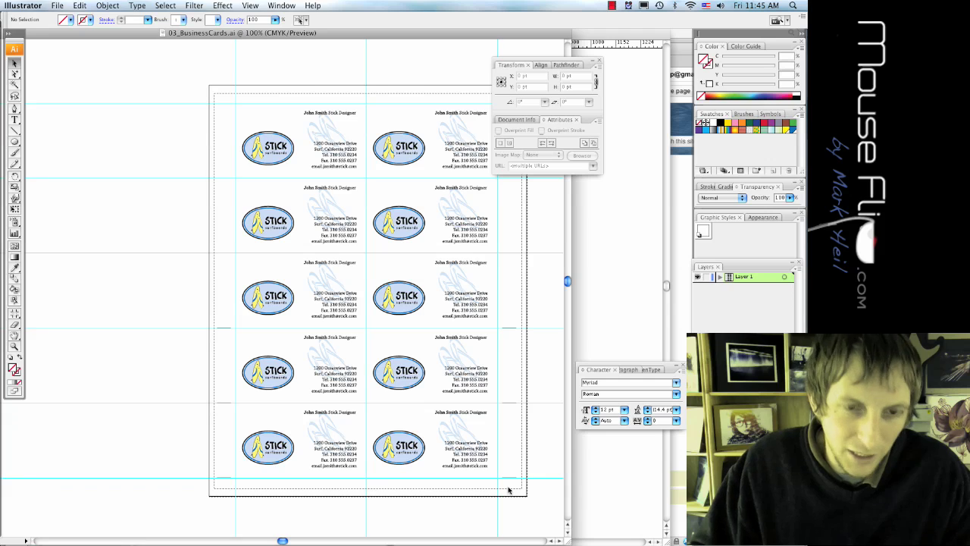
Step: In 01_letterhead.ai, deselect the logo and capture a screenshot of the letterhead page
key(super+grave)
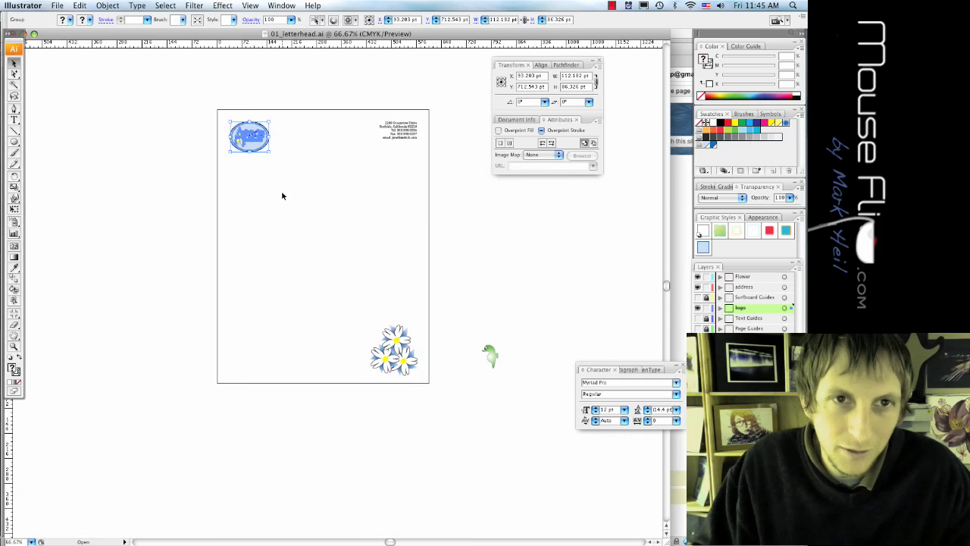
click(255, 222)
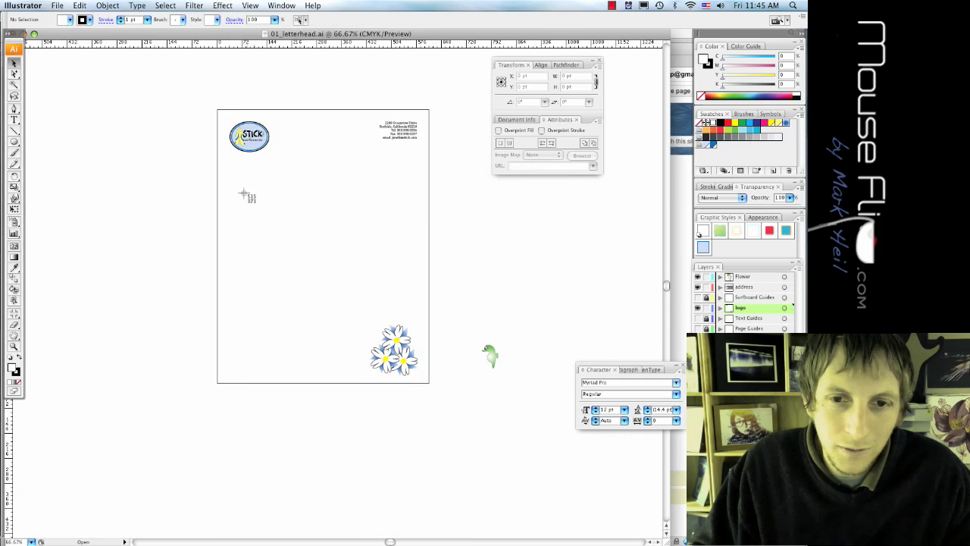
drag(217, 108, 432, 385)
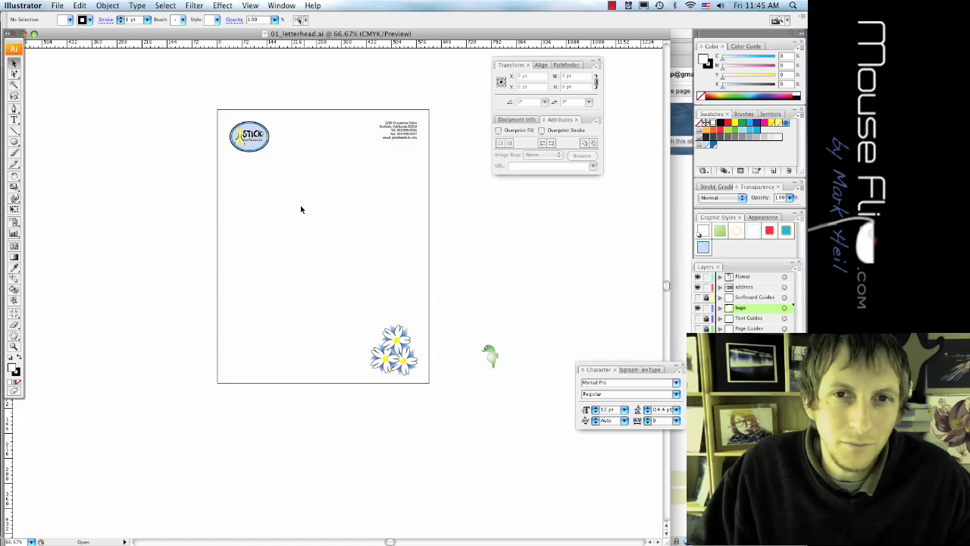
Step: Create a new landscape 792×612 pt document with the Print profile
click(60, 6)
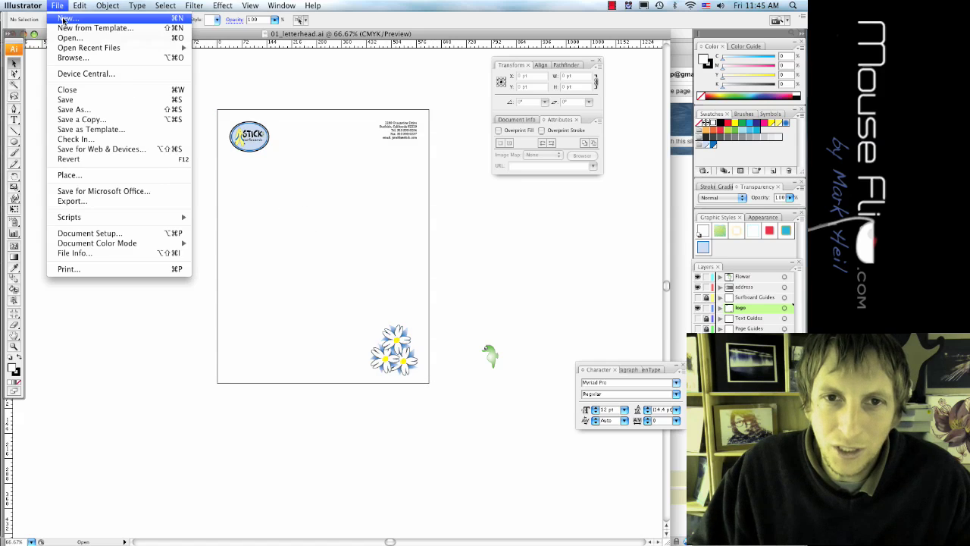
click(65, 19)
click(369, 157)
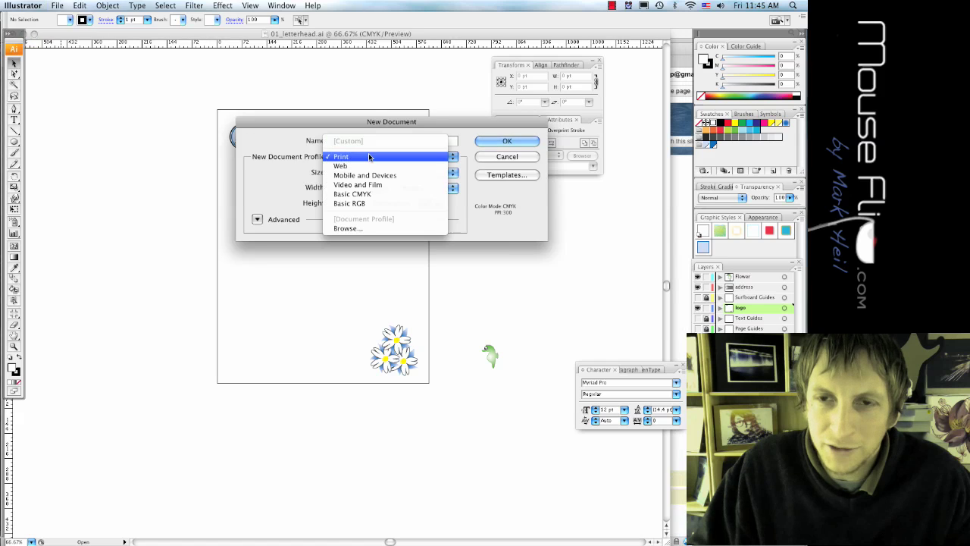
click(369, 157)
click(437, 203)
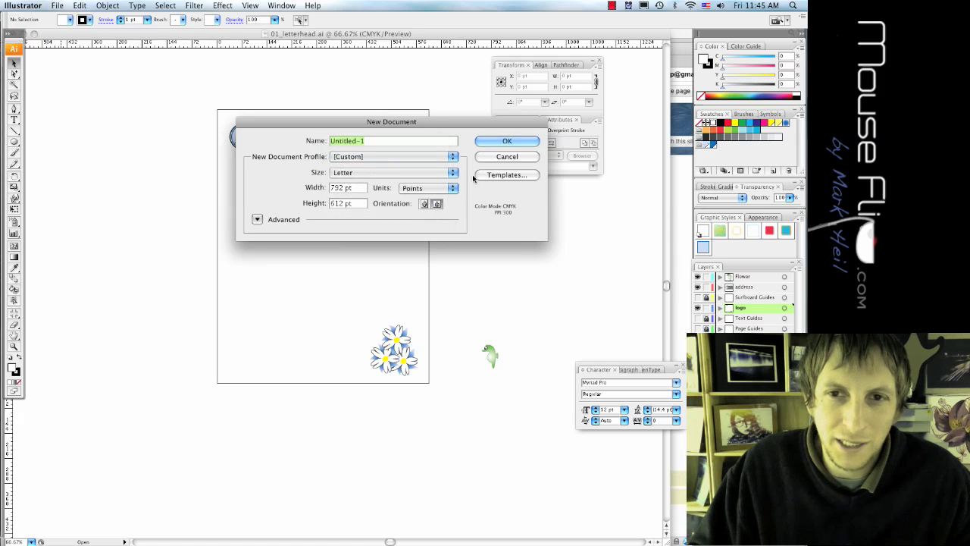
click(508, 142)
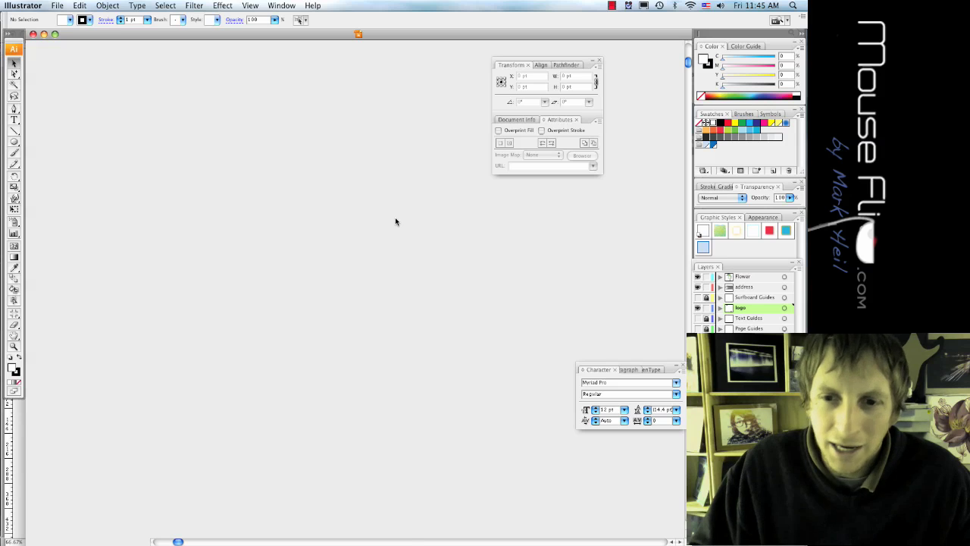
Step: Place desktop screenshots Picture 15, 16 and 17 into the new document
key(F11)
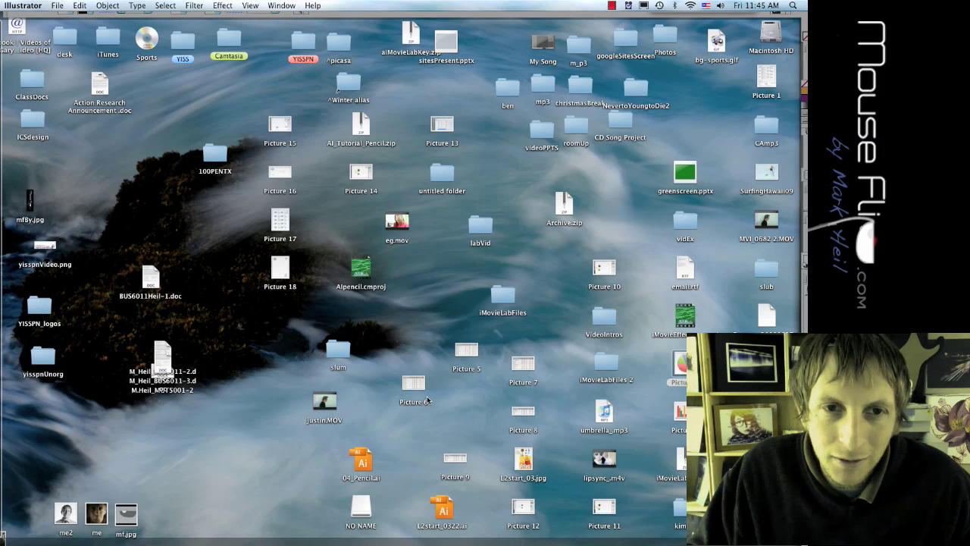
drag(263, 112, 332, 308)
key(F11)
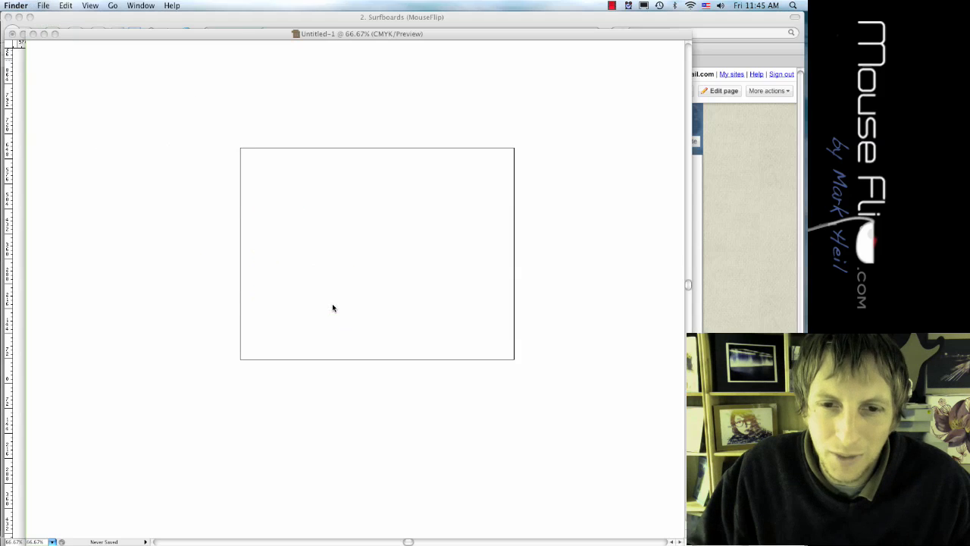
click(427, 369)
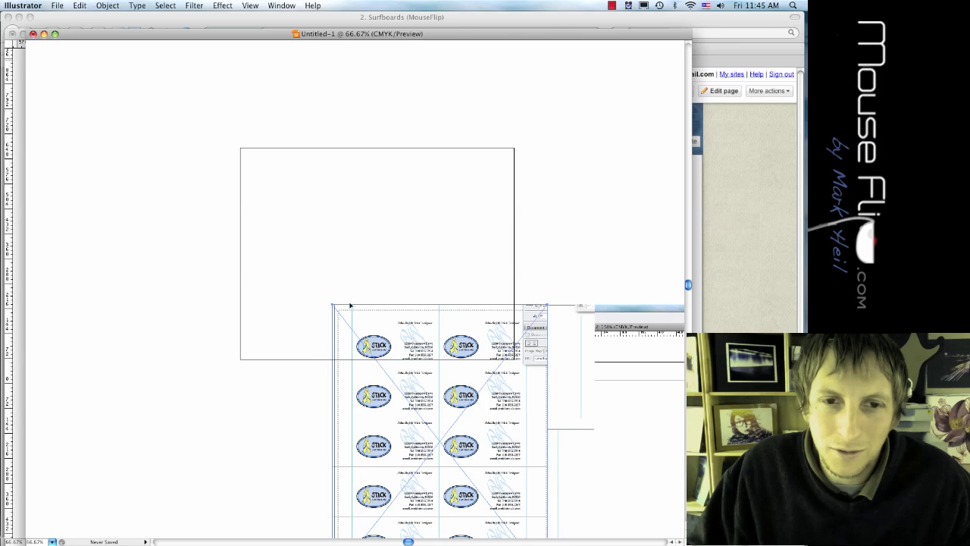
Step: Arrange the business-card sheet and envelope shots, deleting the extra Illustrator screenshot
drag(390, 406, 204, 208)
drag(335, 333, 285, 332)
drag(405, 339, 368, 152)
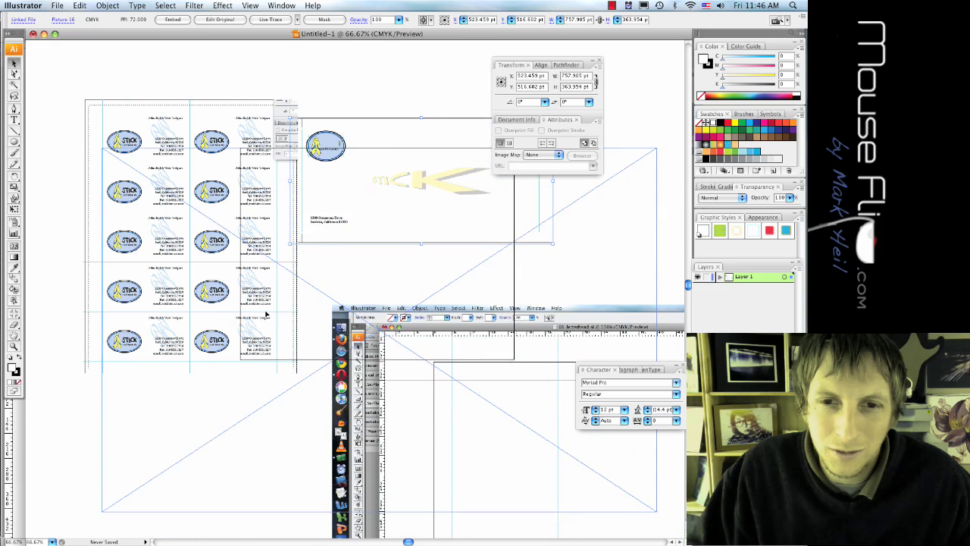
drag(495, 470, 316, 340)
drag(403, 417, 405, 376)
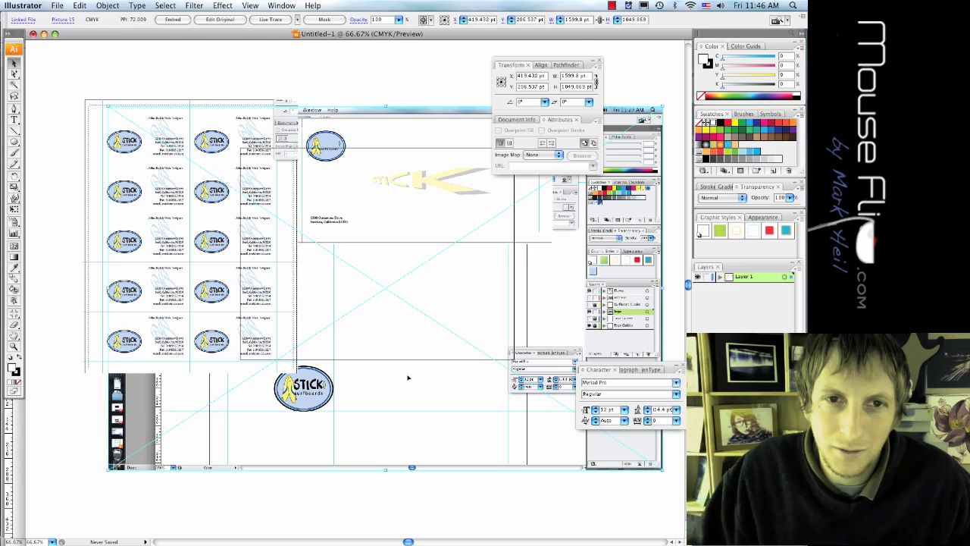
key(Delete)
drag(368, 196, 372, 173)
click(436, 332)
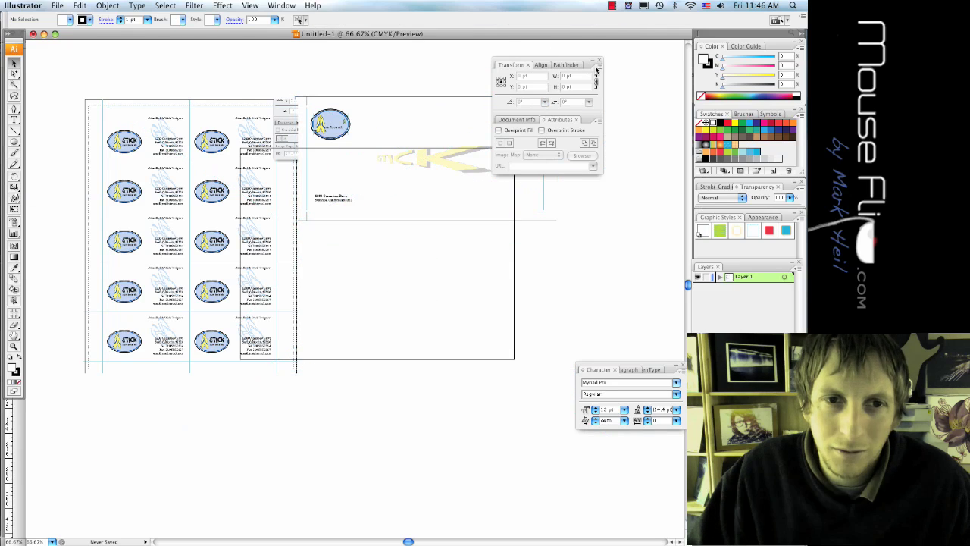
drag(583, 65, 687, 124)
Step: Preview Picture 18 on the desktop, place it in Untitled-1, and position it over the envelope
key(F11)
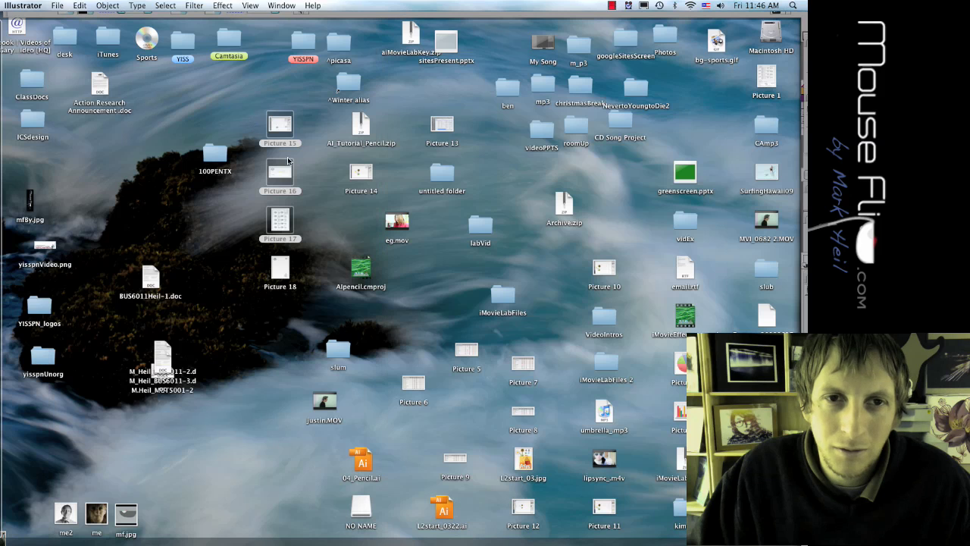
key(space)
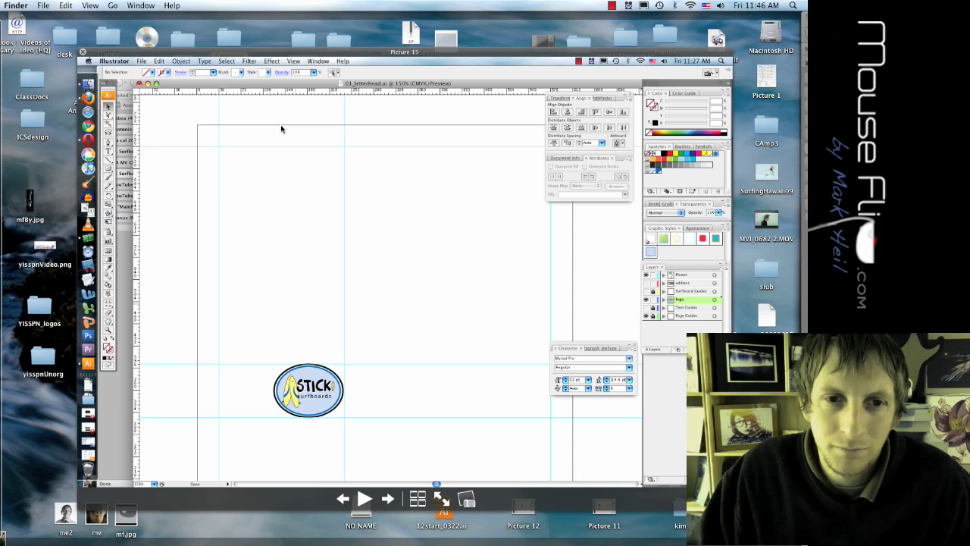
key(space)
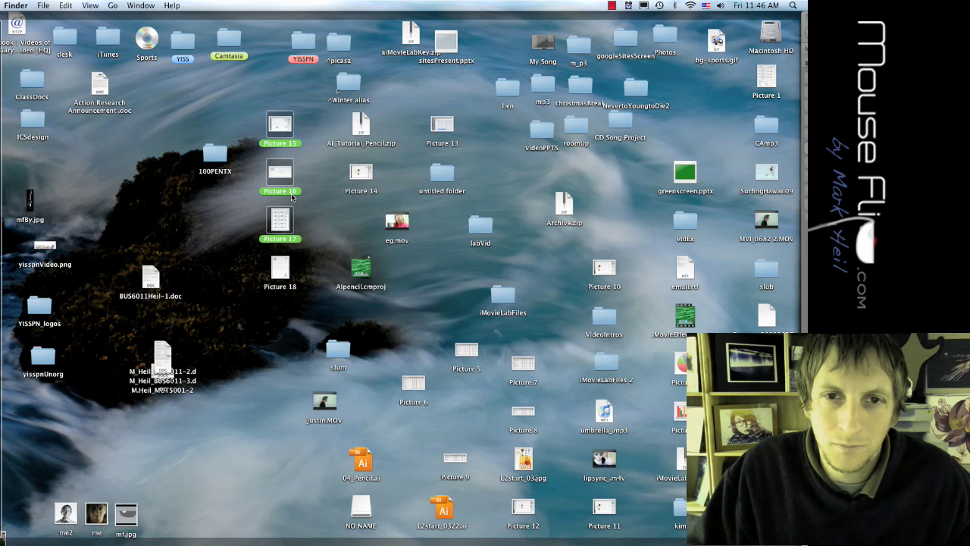
click(280, 269)
key(space)
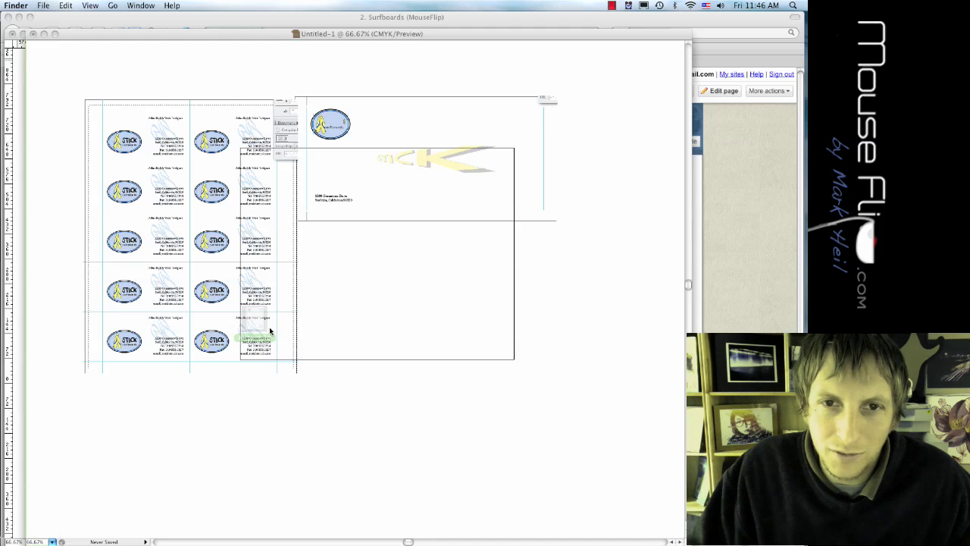
drag(372, 327, 372, 328)
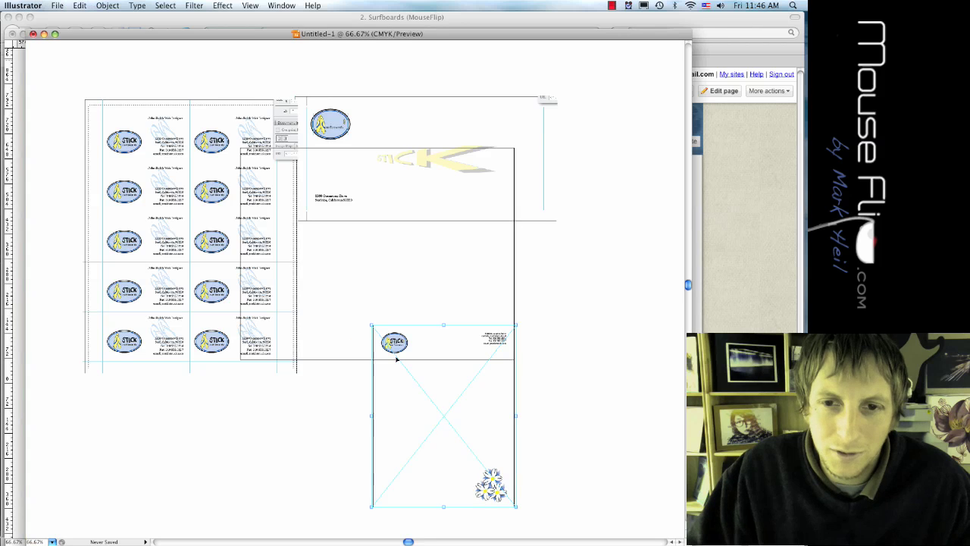
drag(451, 448, 444, 304)
click(381, 433)
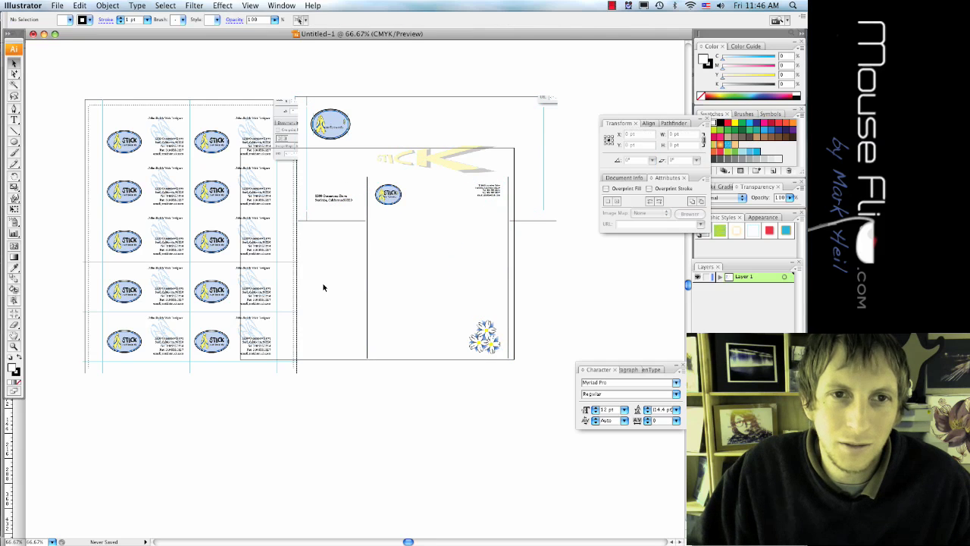
Step: Zoom in and out to review the finished collage, then switch to Camtasia
scroll(331, 273, down, 1)
scroll(327, 274, up, 2)
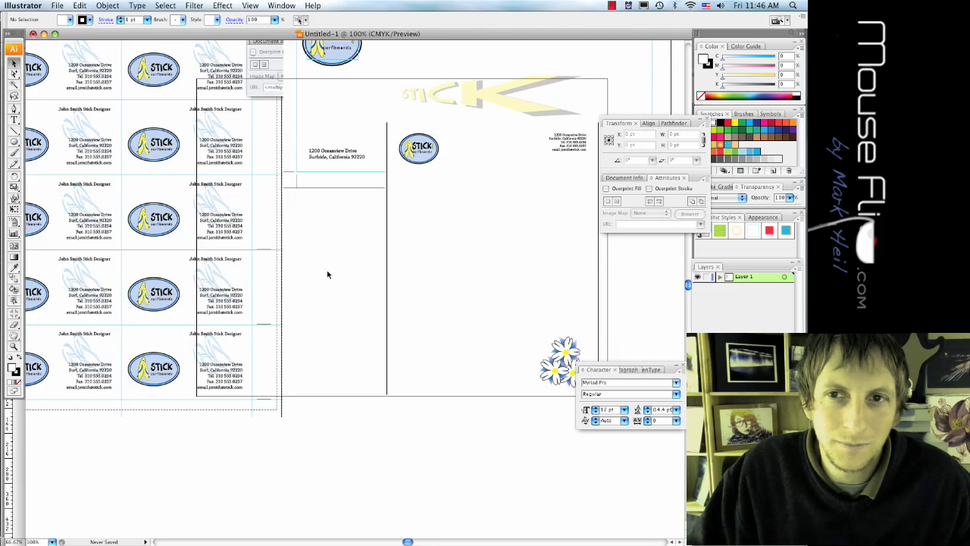
scroll(328, 275, down, 2)
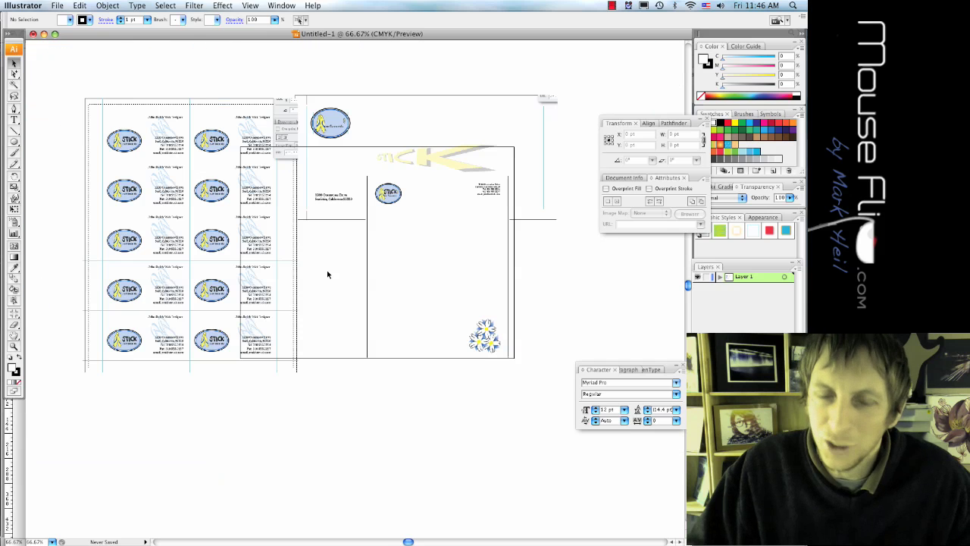
scroll(328, 274, up, 3)
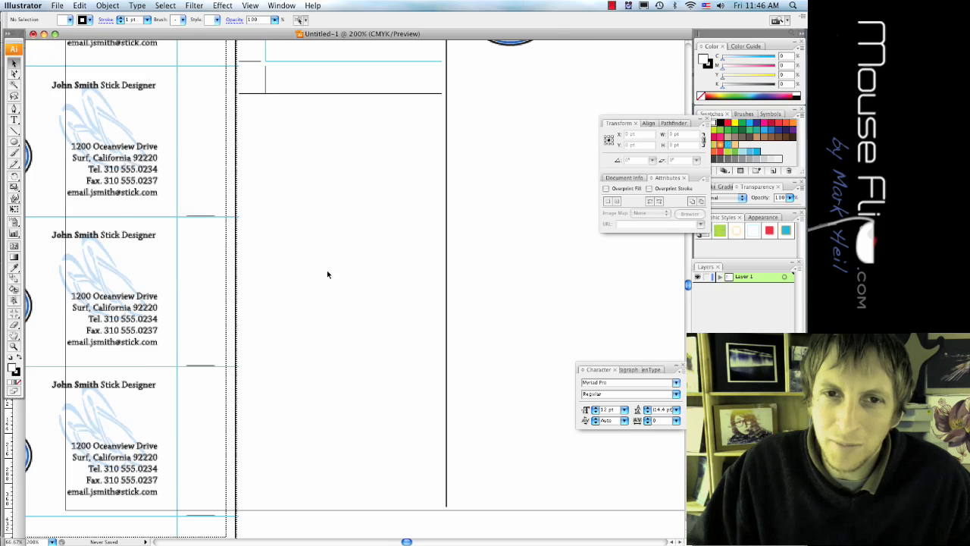
scroll(327, 275, down, 2)
scroll(328, 274, down, 1)
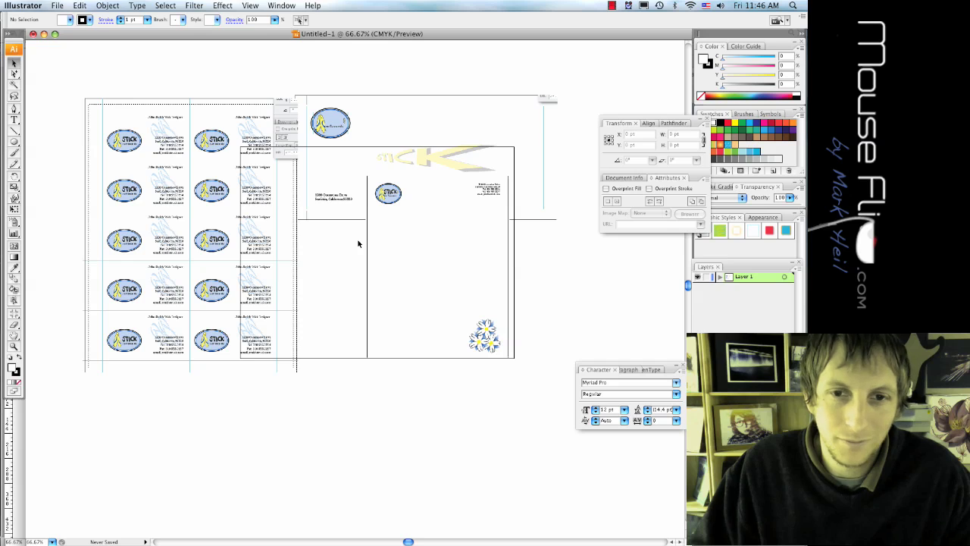
key(super+Tab)
key(super+Tab)
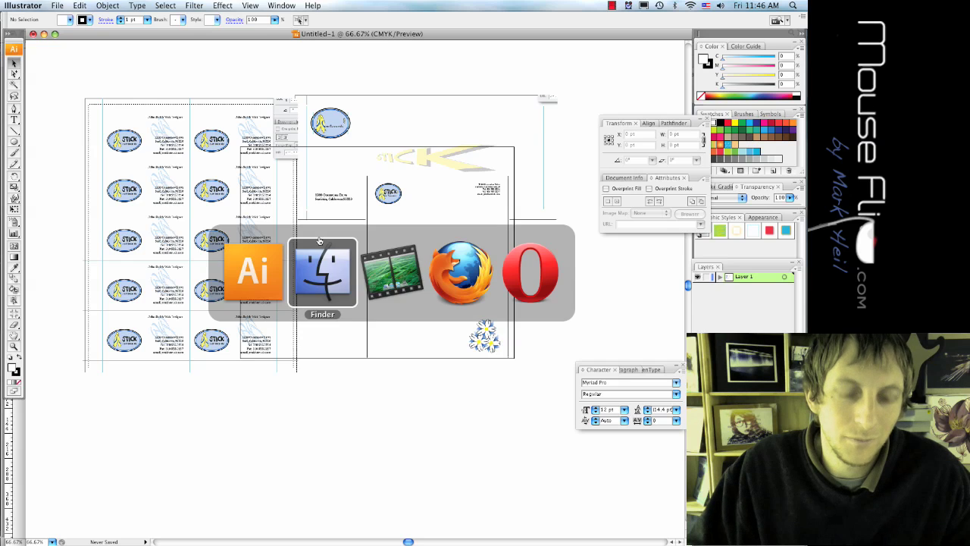